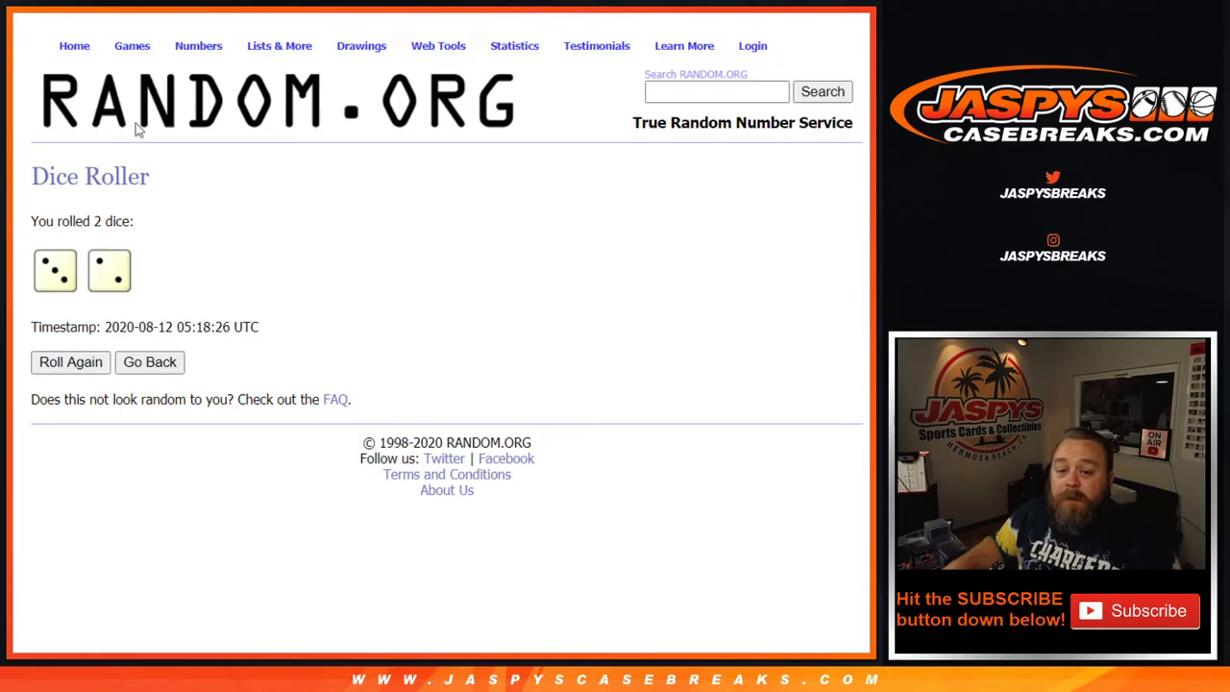
Step: Switch to the RANDOM.ORG List Randomizer with the participant names and randomize that list five times
key("ctrl+Tab")
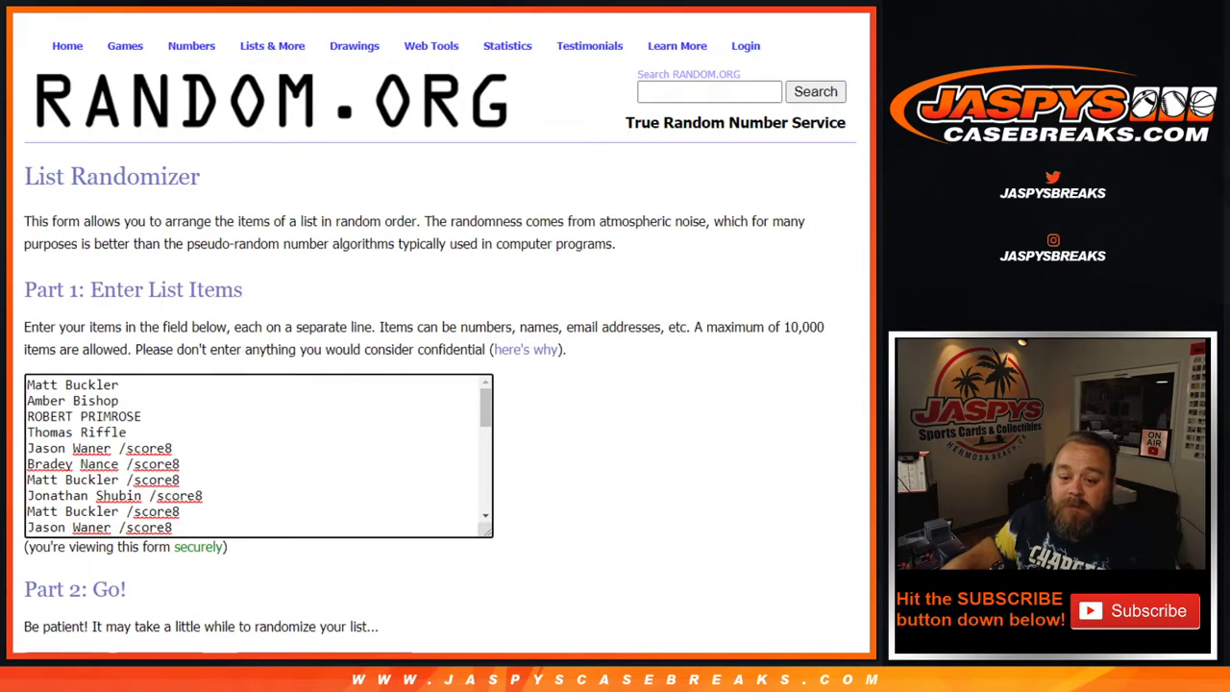
key("Tab")
key("Return")
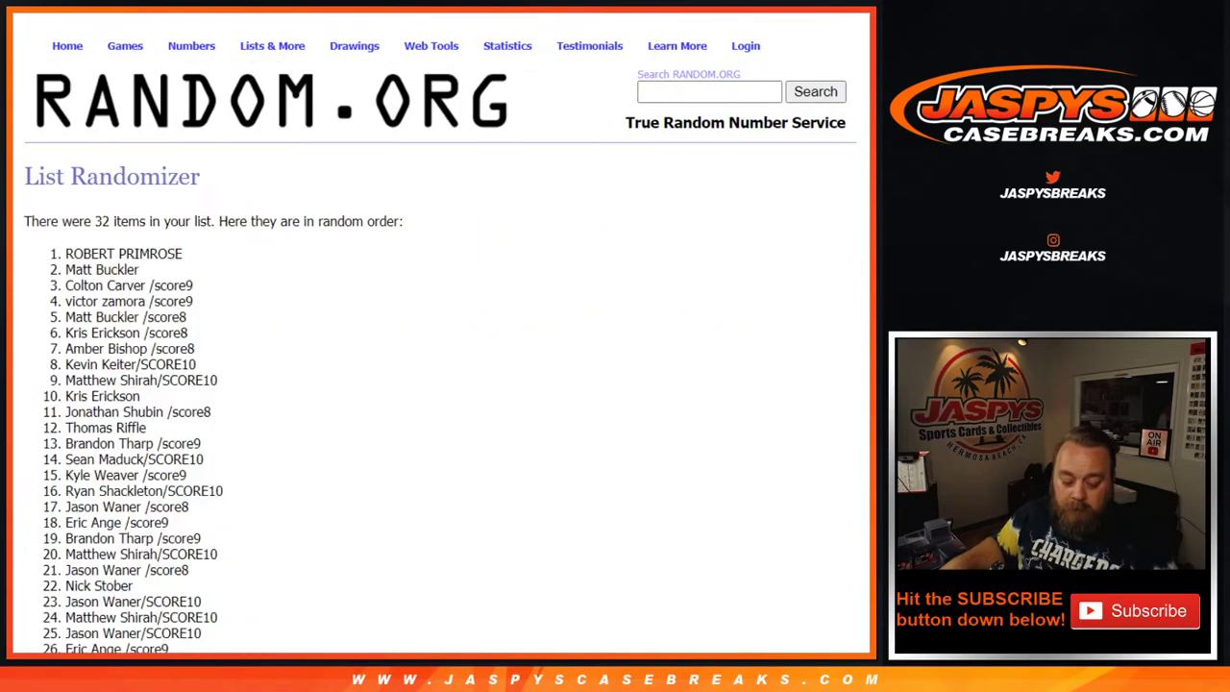
key("End")
left_click(67, 543)
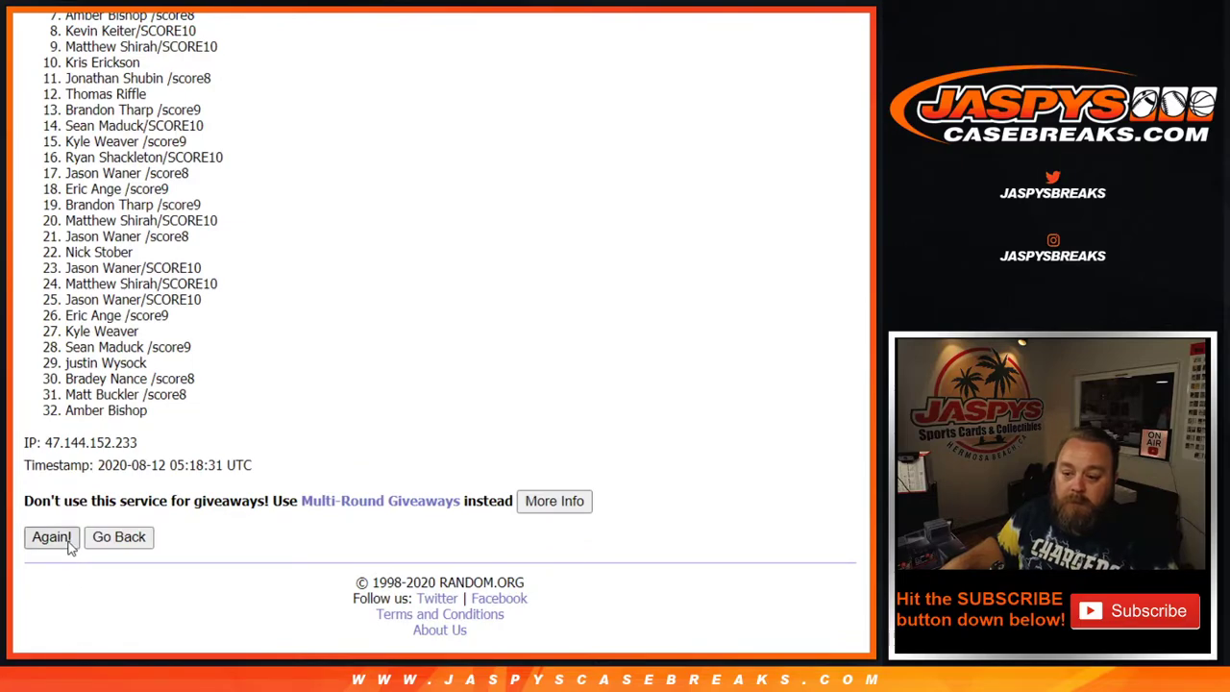
key("End")
left_click(52, 537)
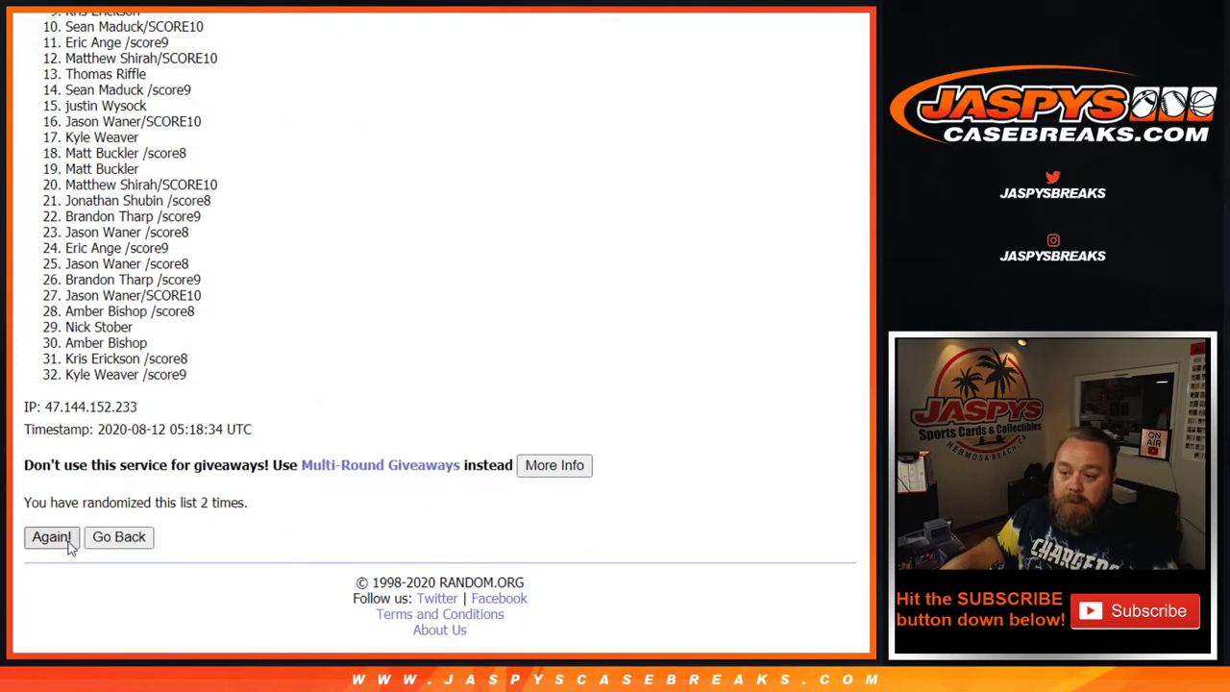
key("End")
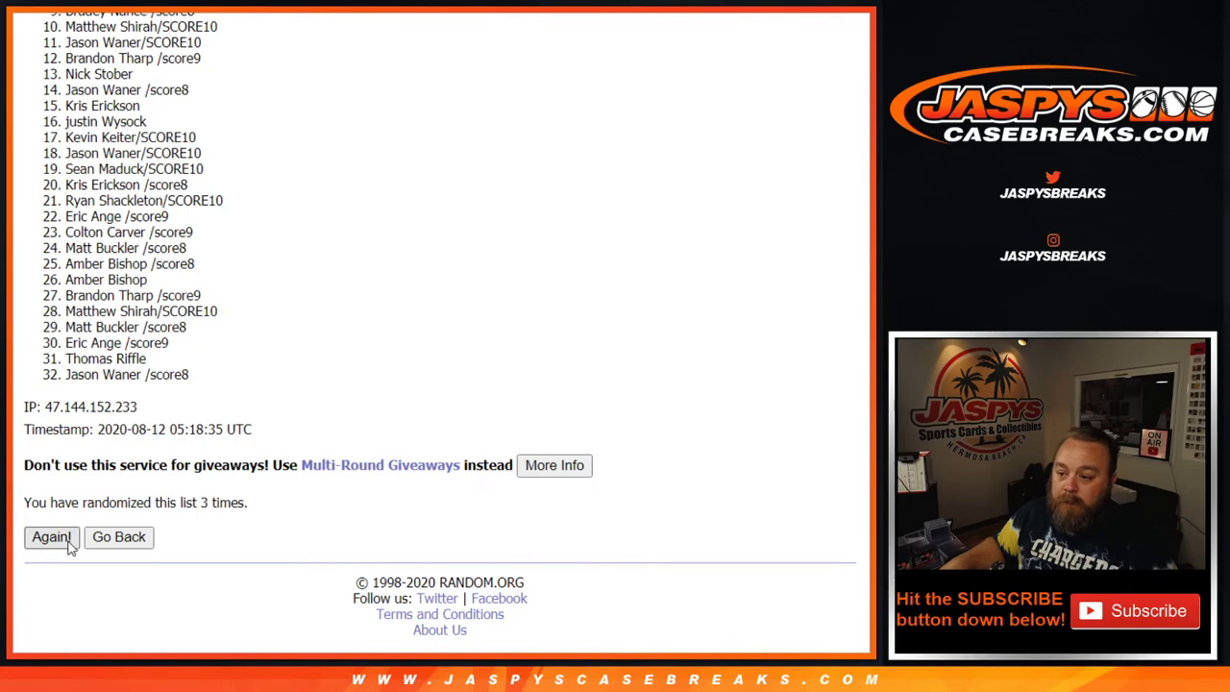
left_click(67, 543)
key("End")
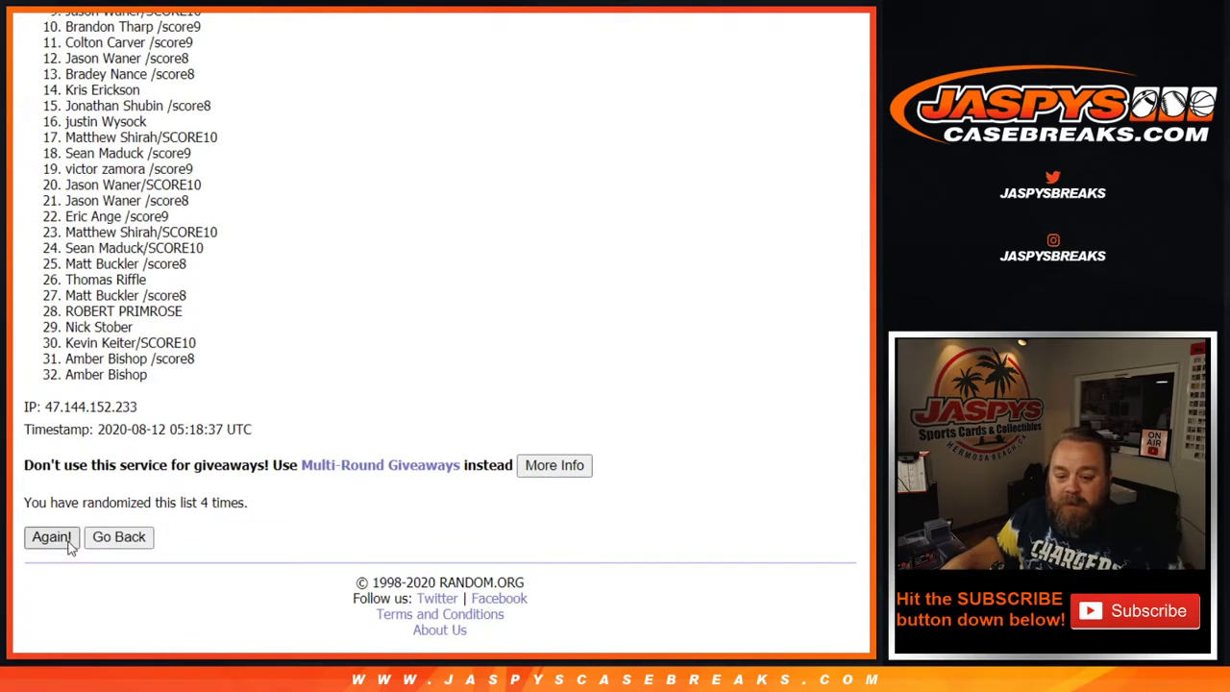
left_click(67, 543)
Step: Copy all 32 randomized participant names and paste them into the Google Sheets spreadsheet from cell A1 down
left_click_drag(66, 254, 220, 461)
key("ctrl+c")
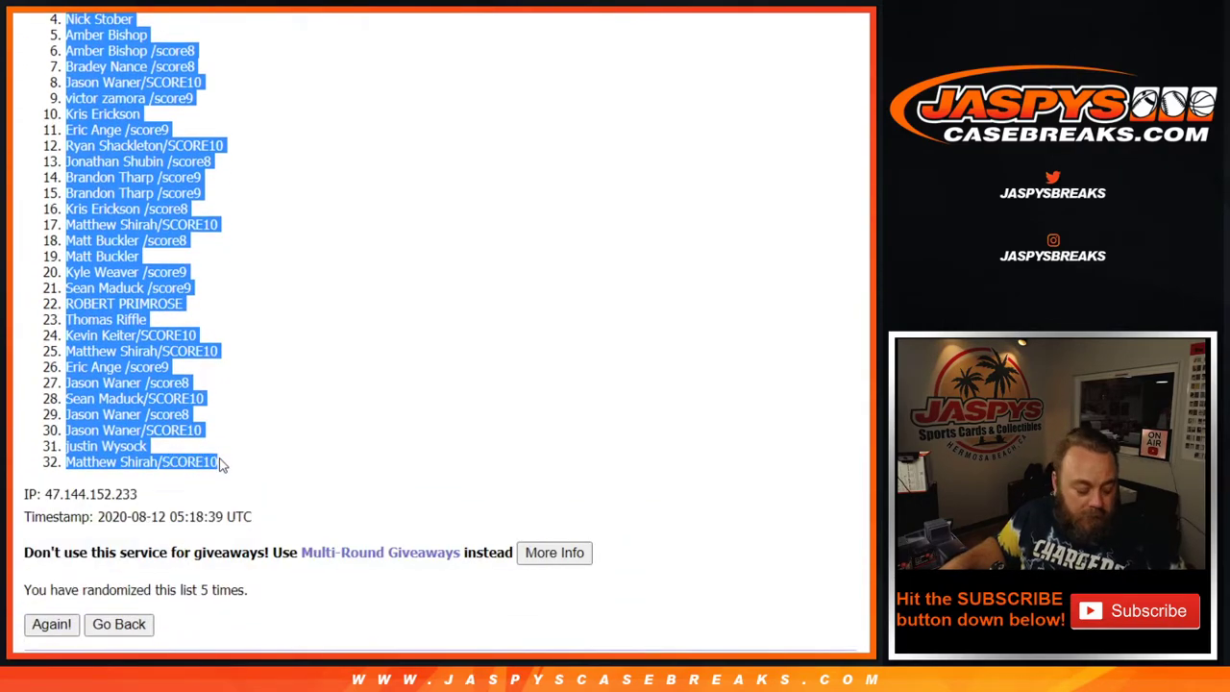
key("ctrl+Tab")
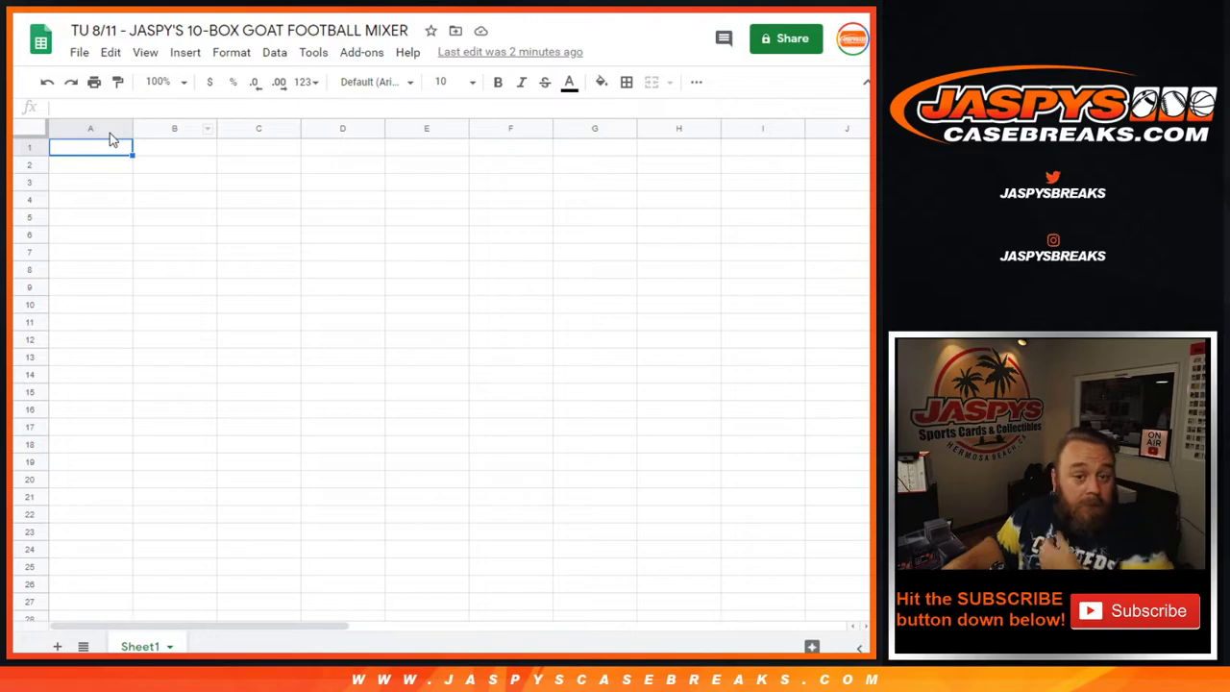
key("ctrl+v")
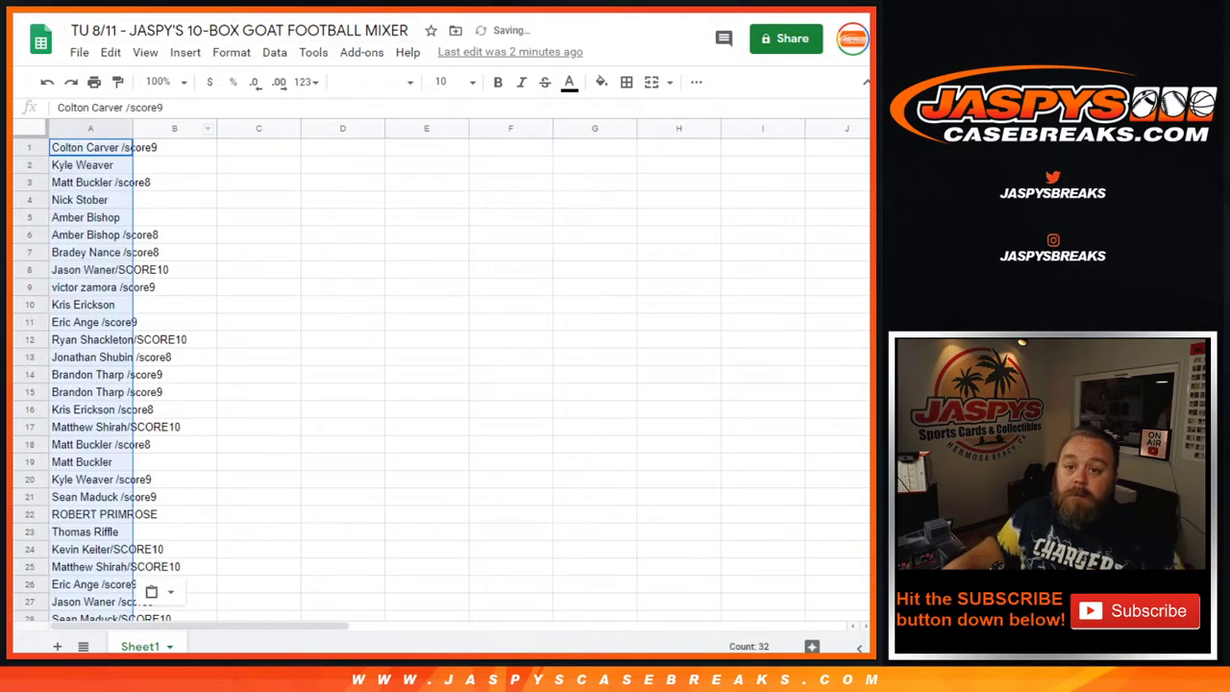
Step: Switch to the RANDOM.ORG List Randomizer with the football teams and randomize that list five times
key("ctrl+shift+Tab")
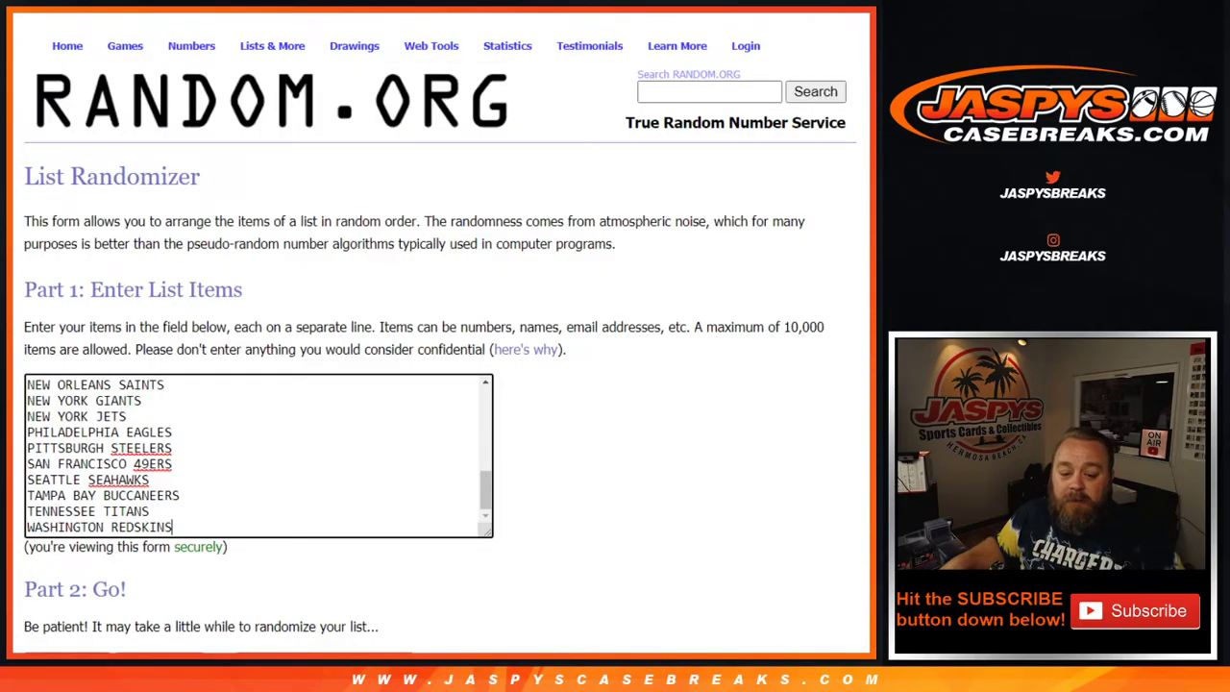
left_click(58, 663)
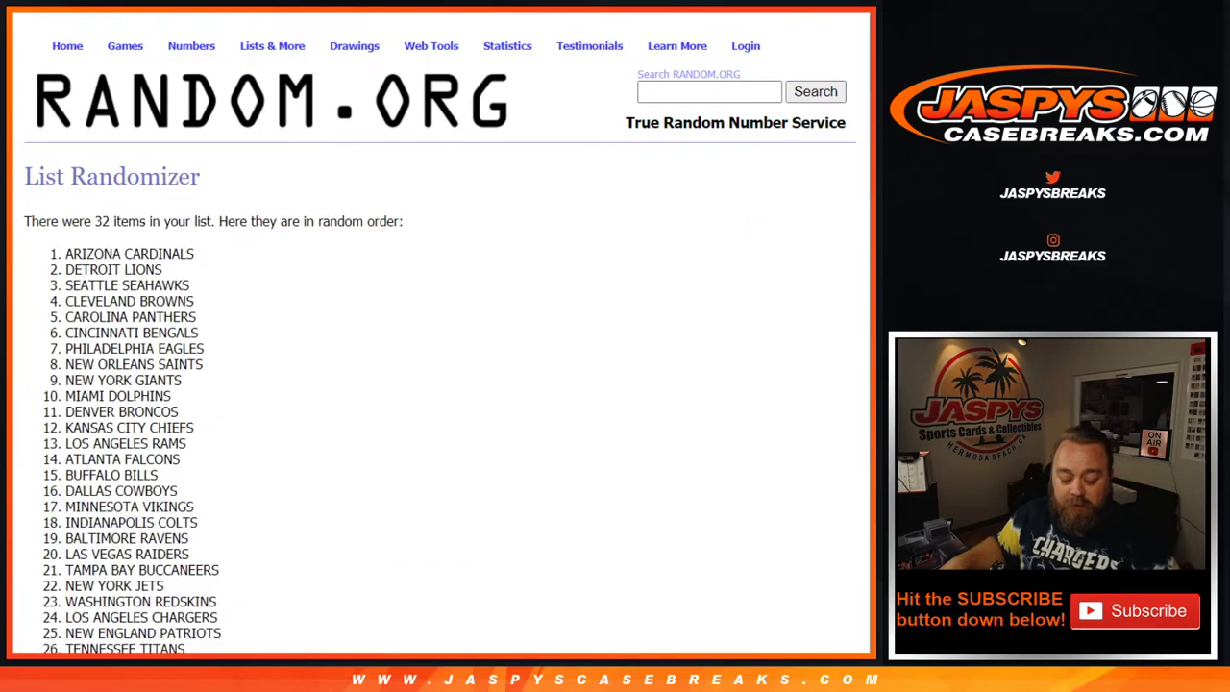
scroll(66, 572, "down", 4)
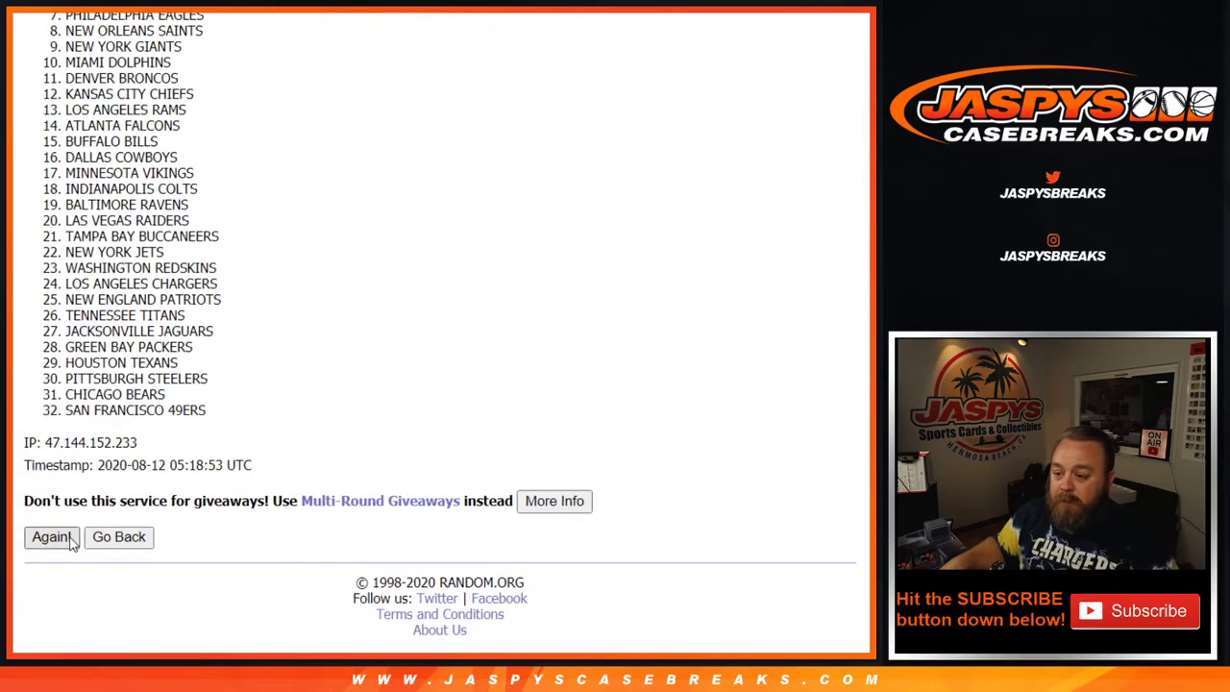
left_click(58, 537)
scroll(68, 541, "down", 5)
left_click(57, 537)
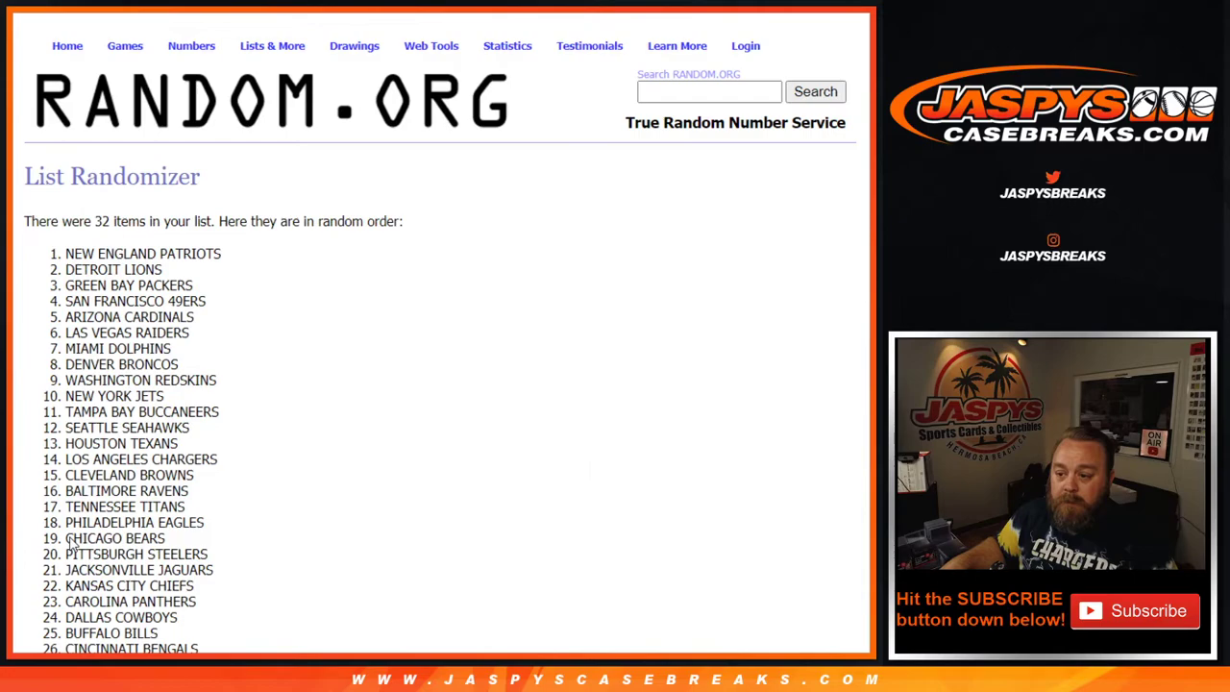
scroll(69, 541, "down", 5)
left_click(53, 537)
scroll(70, 543, "down", 5)
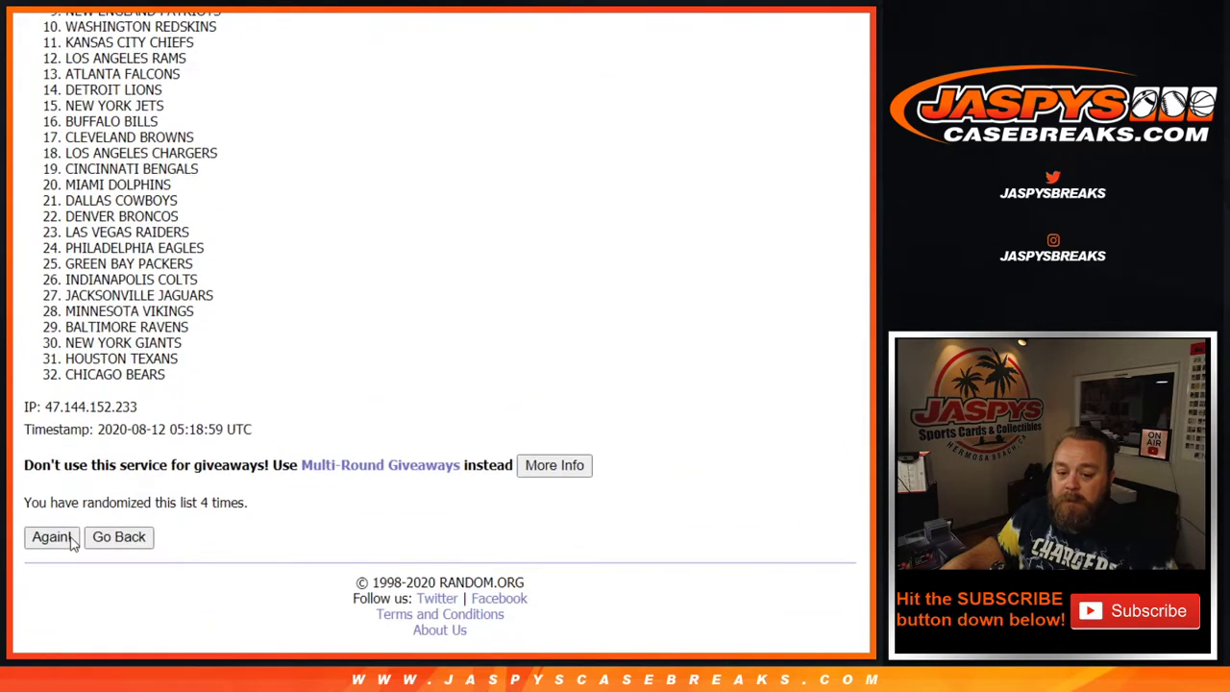
left_click(70, 538)
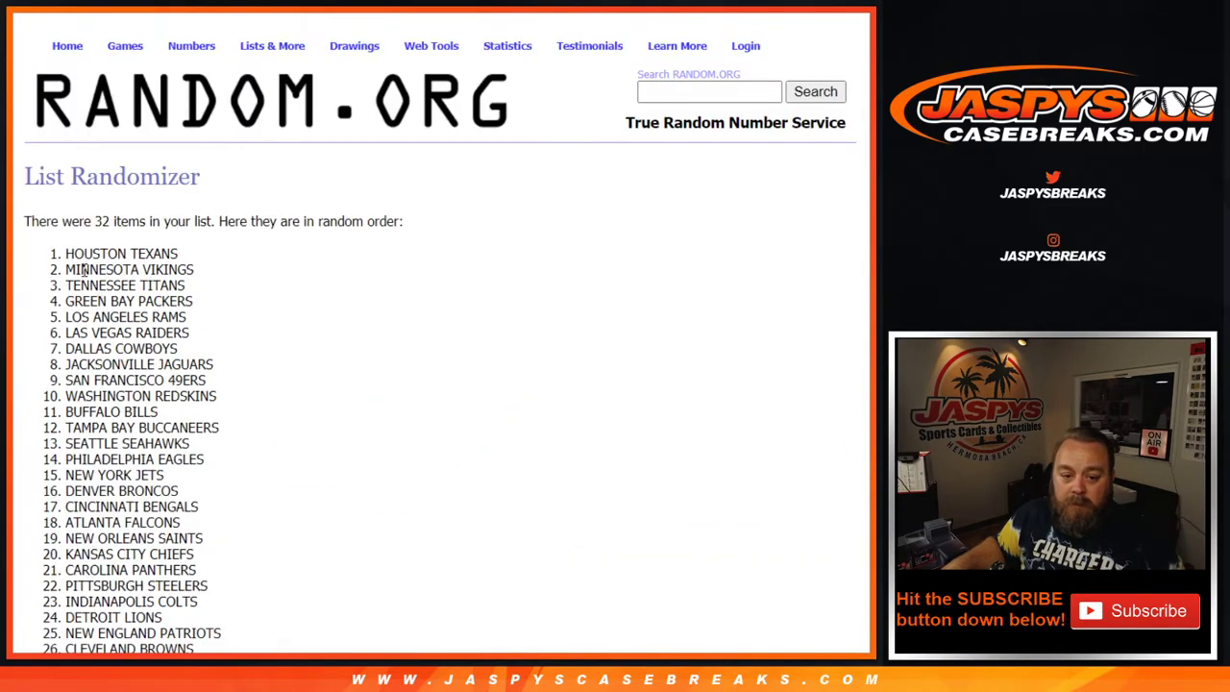
Step: Copy all 32 randomized team names and paste them into the Google Sheets spreadsheet from cell B1 down
left_click_drag(67, 254, 183, 382)
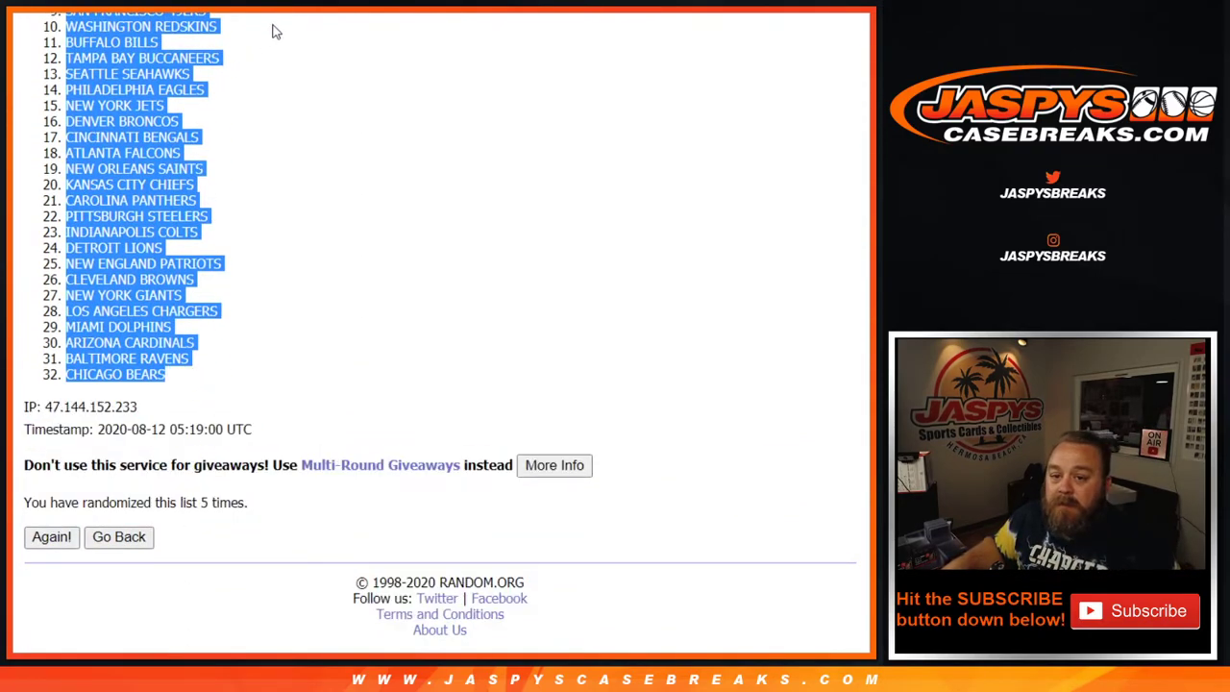
key("alt+Tab")
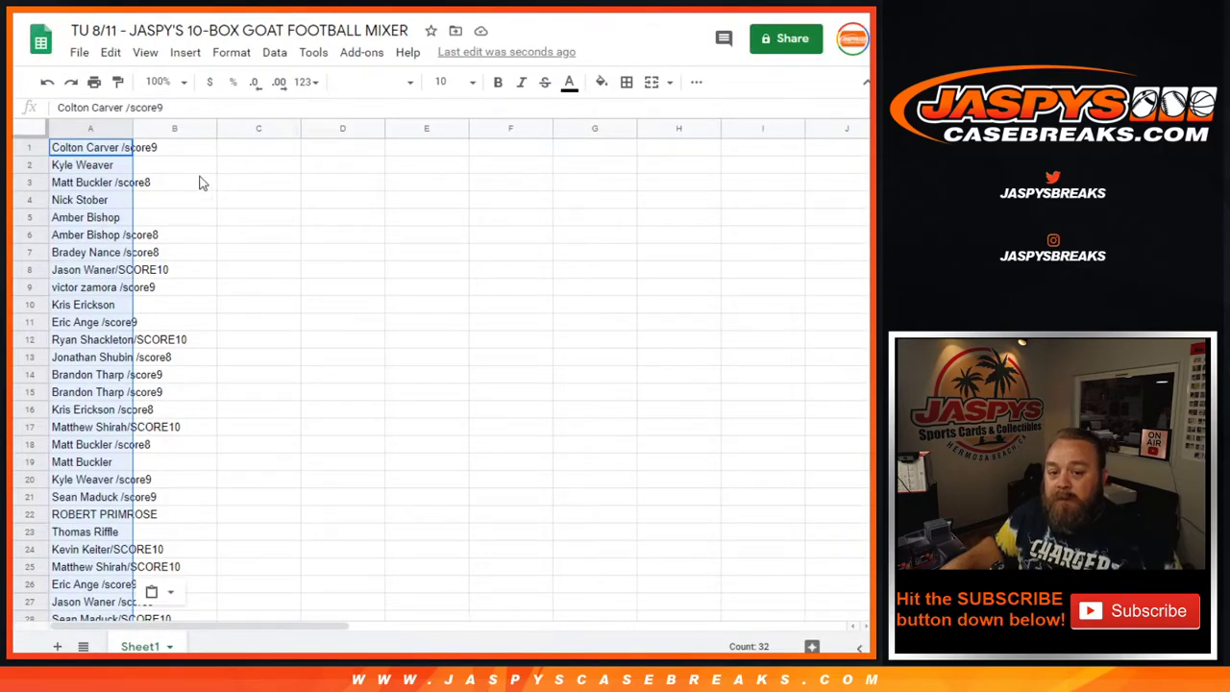
left_click(174, 147)
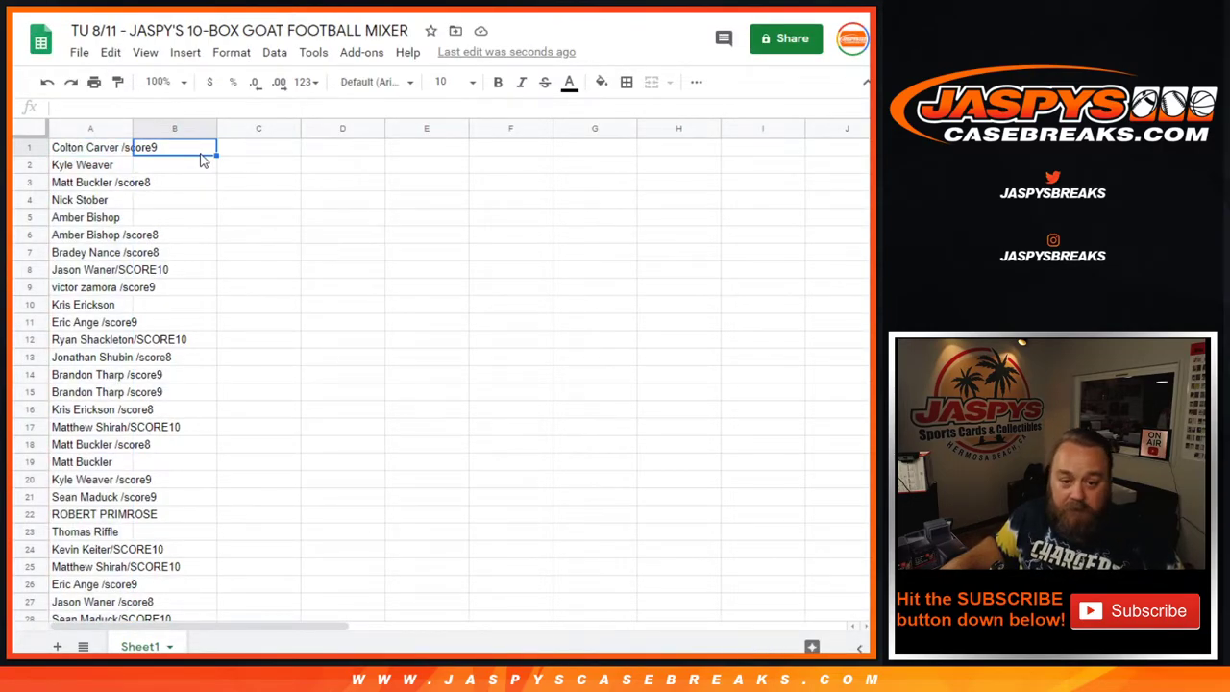
key("ctrl+v")
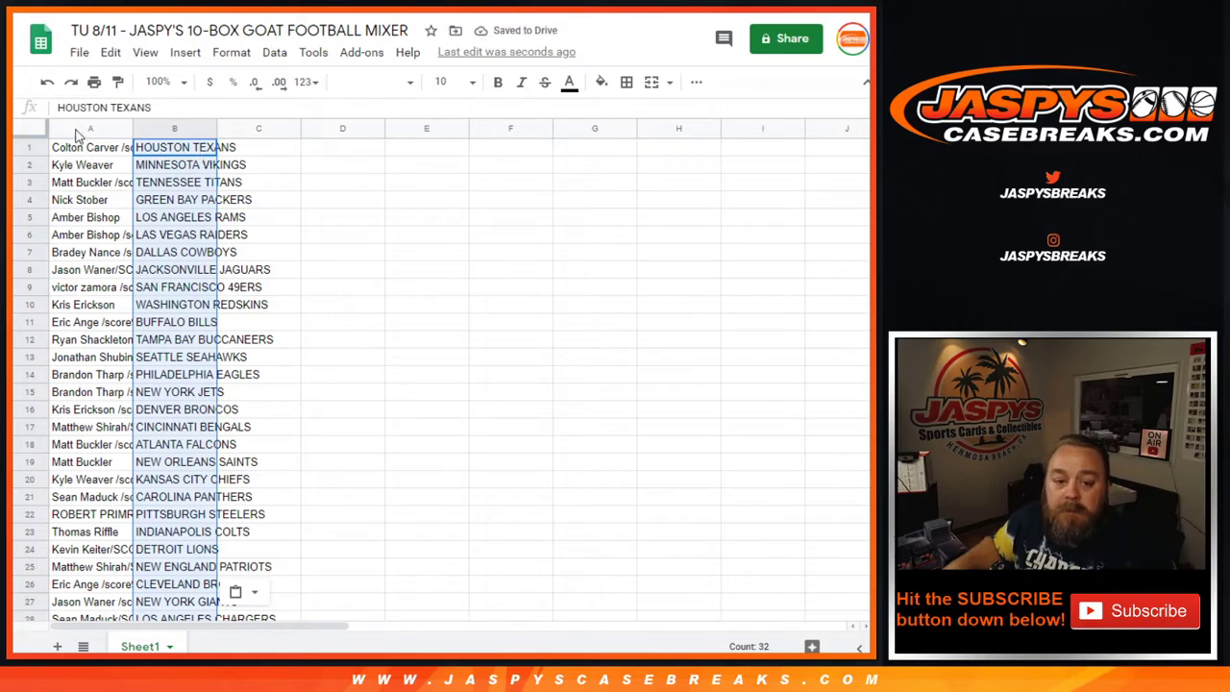
Step: Format the whole sheet in bold, size 14, Default (Arial) font, and fit columns A and B to their contents
left_click(38, 133)
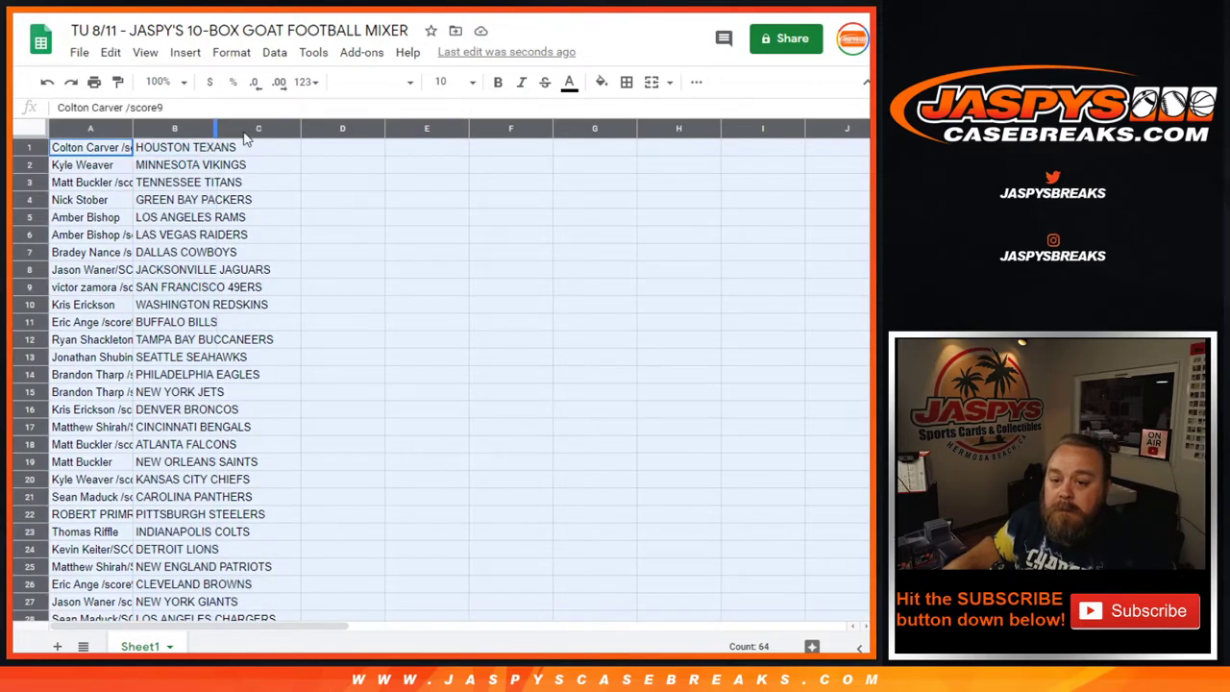
left_click(497, 85)
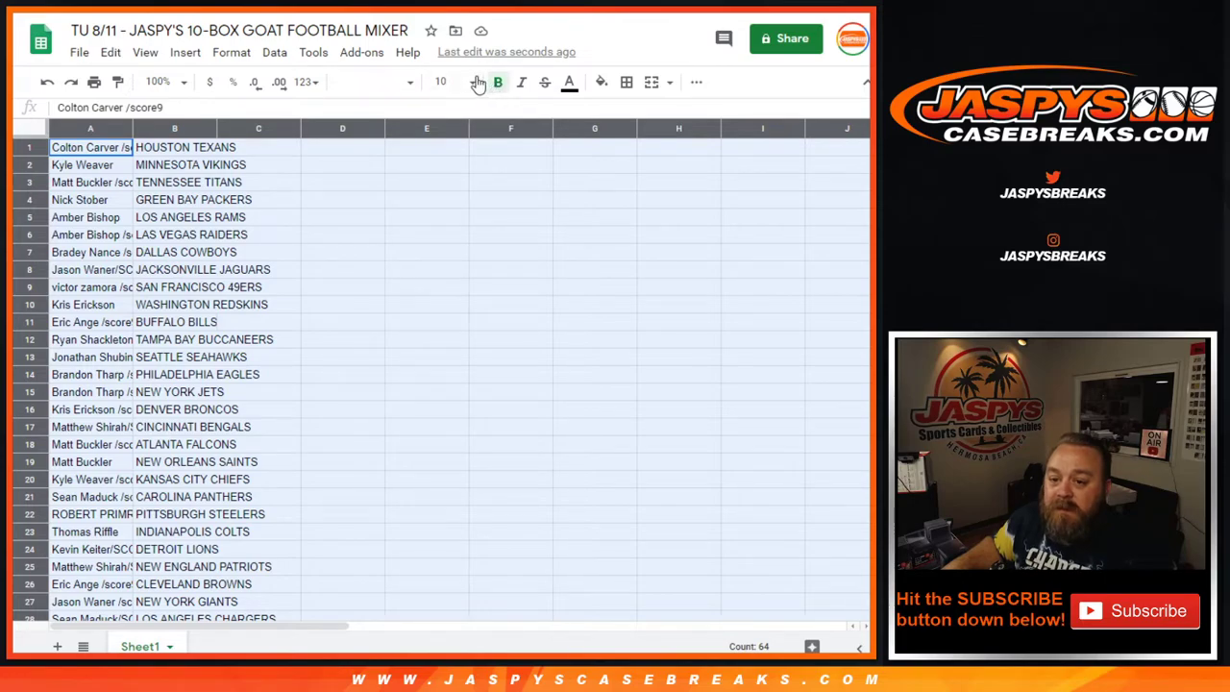
left_click(472, 82)
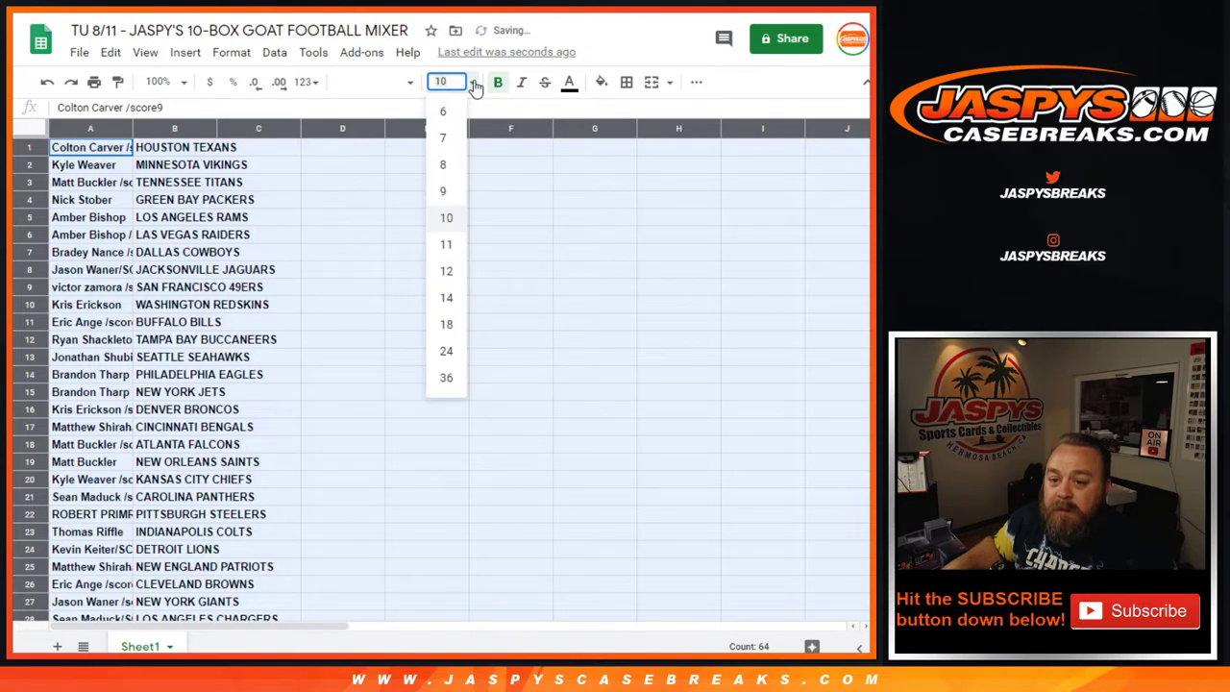
left_click(446, 298)
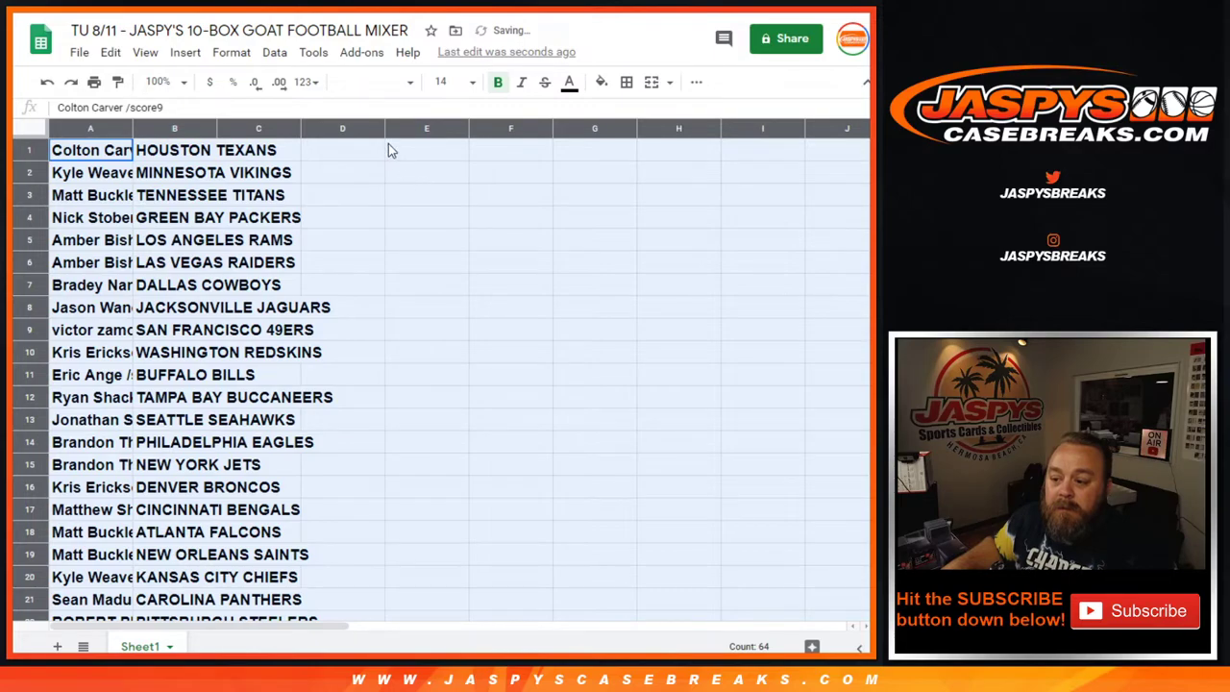
left_click(406, 84)
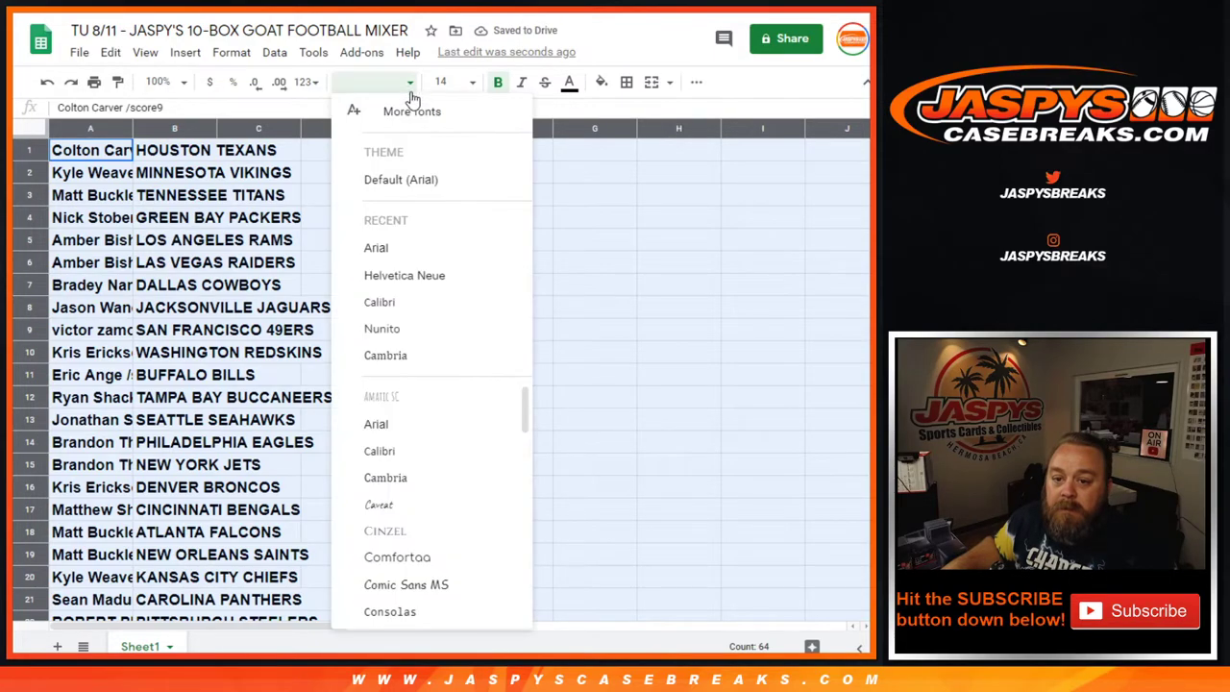
left_click(417, 183)
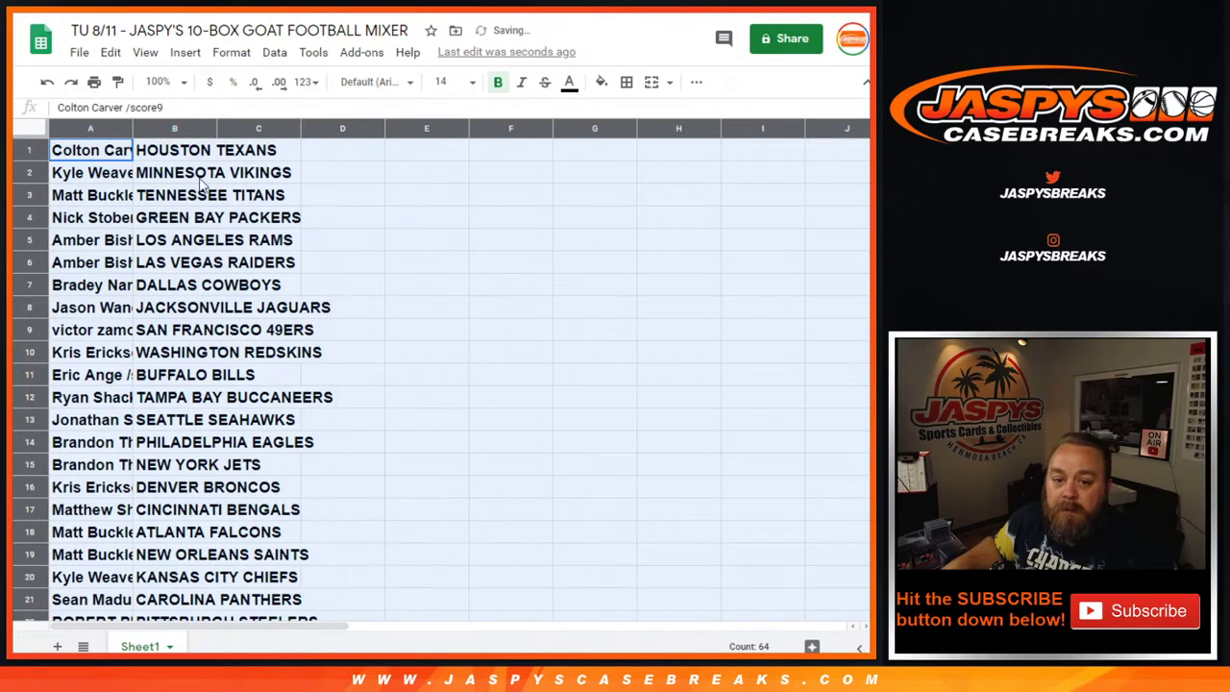
double_click(132, 126)
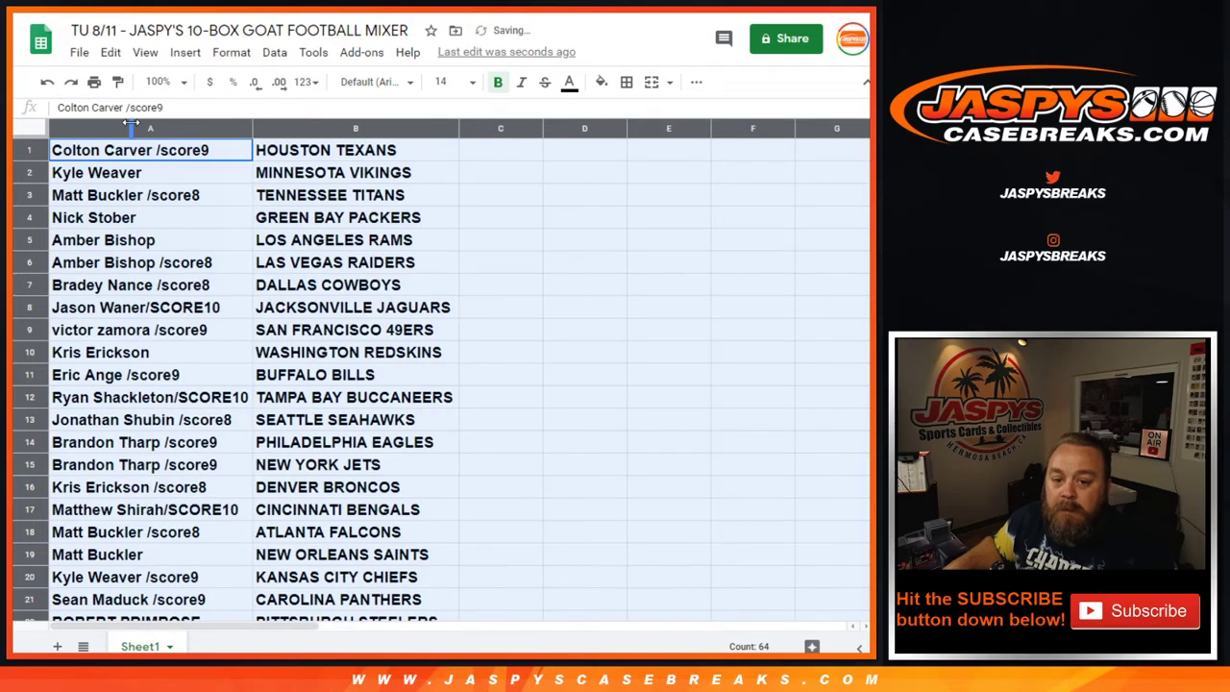
left_click(300, 219)
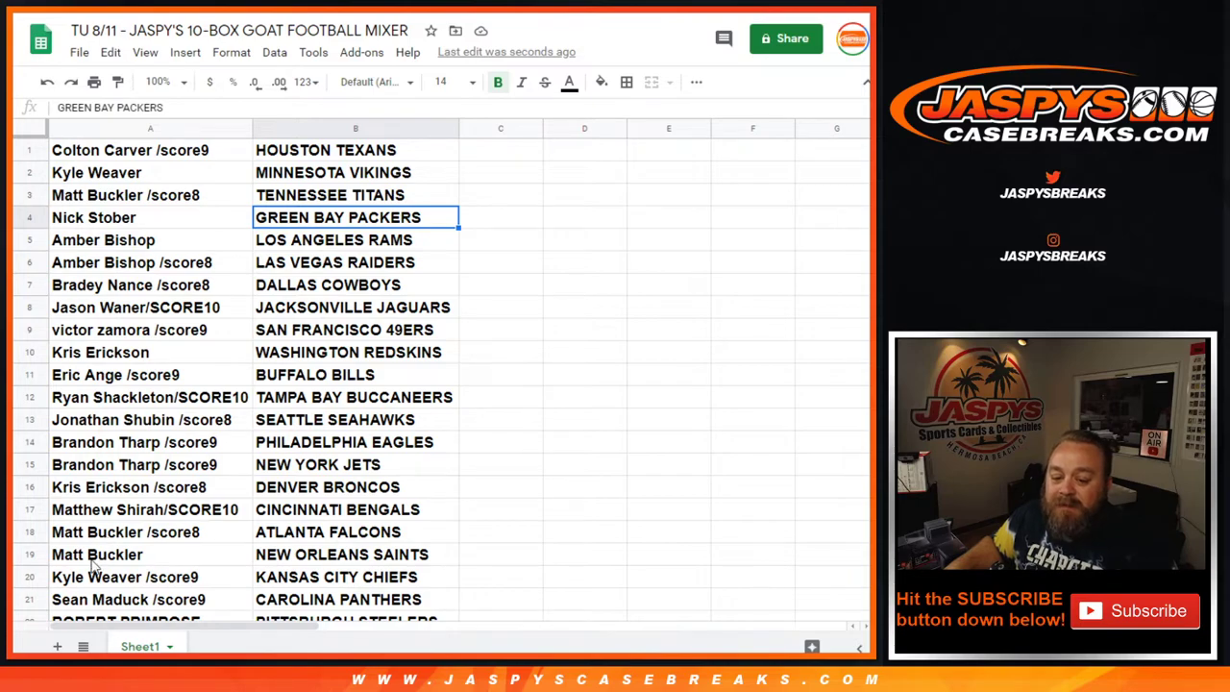
Step: Review the participant and team pairings down through row 32 and return to the start of the list
scroll(94, 568, "down", 1)
scroll(85, 539, "down", 1)
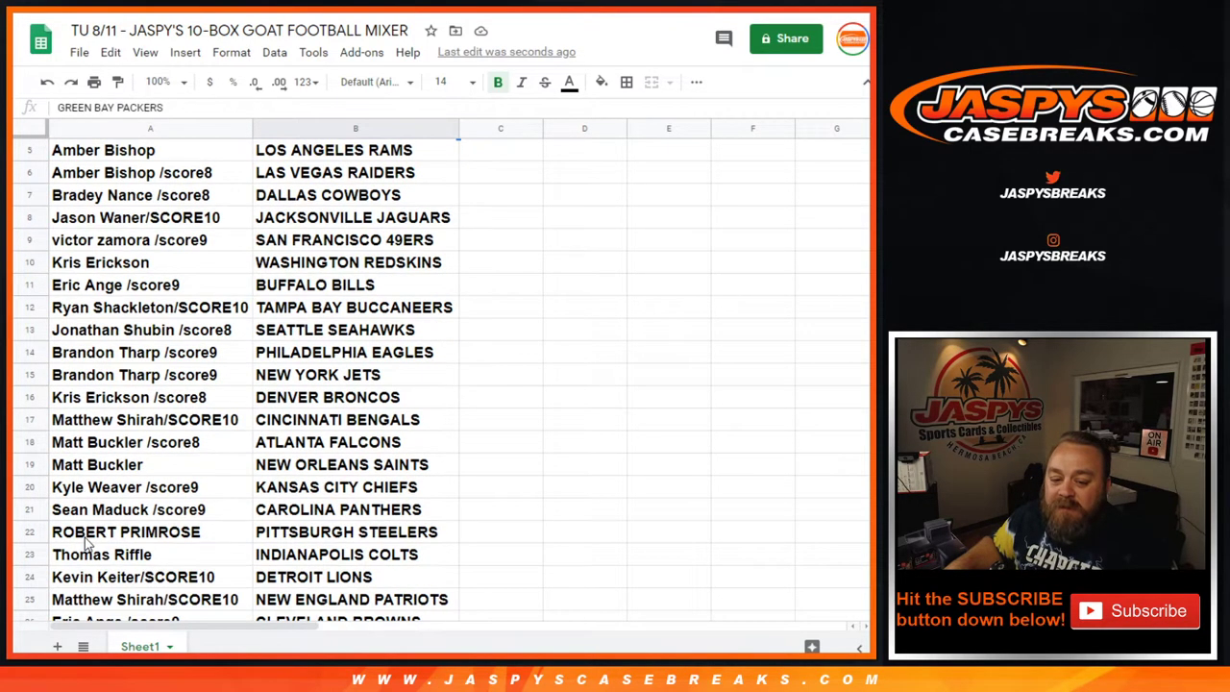
scroll(96, 514, "down", 1)
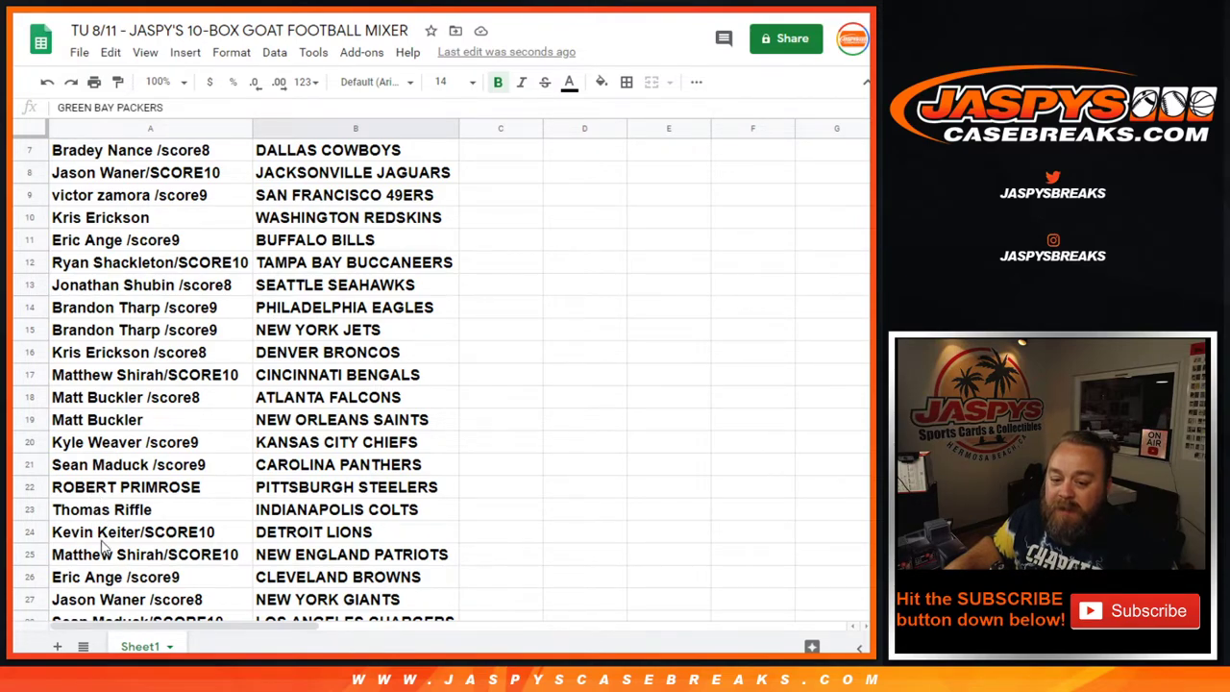
scroll(101, 562, "down", 1)
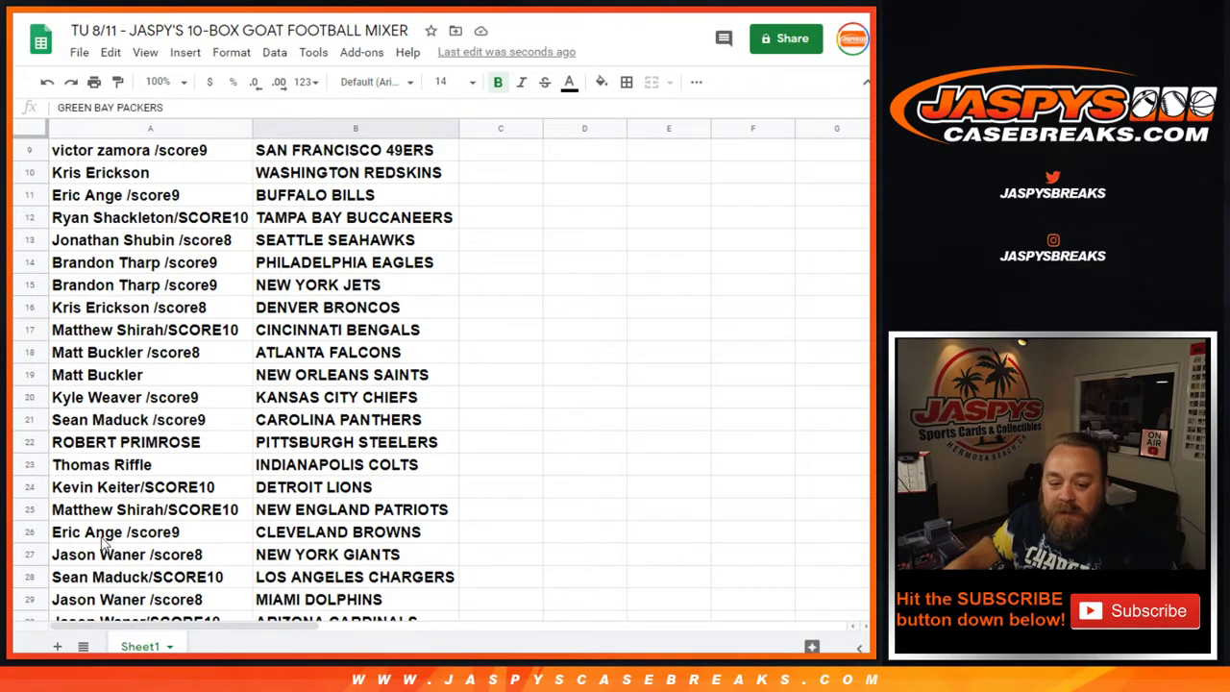
scroll(104, 544, "down", 1)
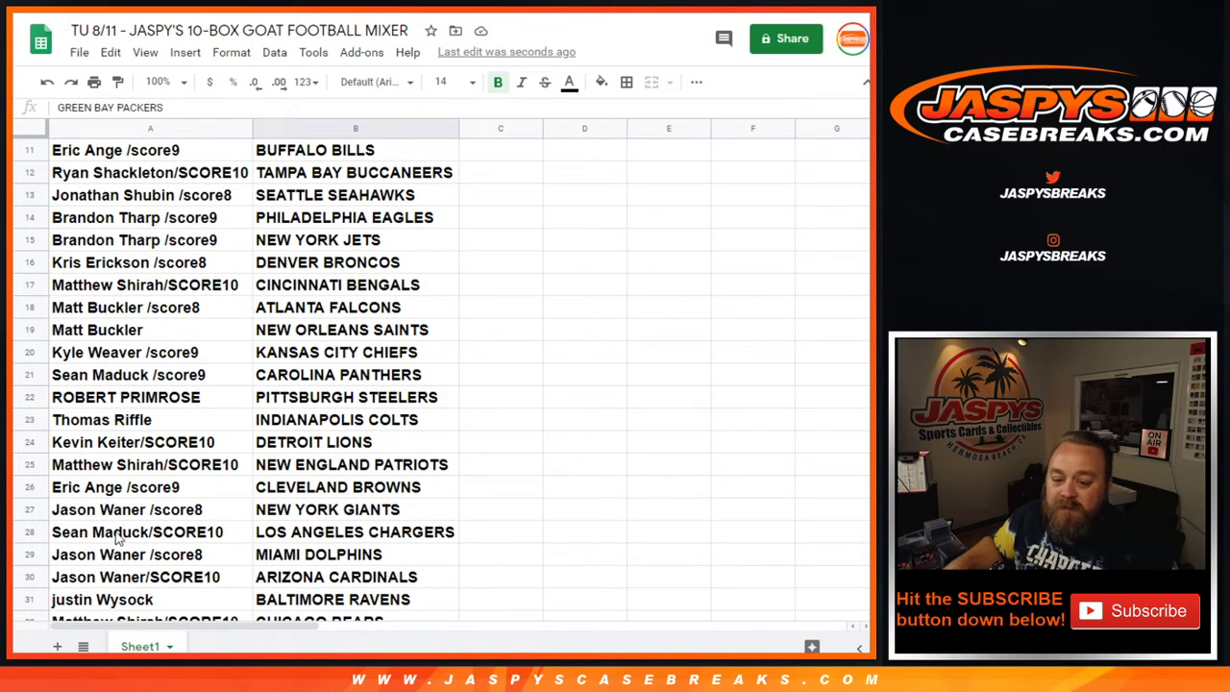
scroll(106, 538, "down", 1)
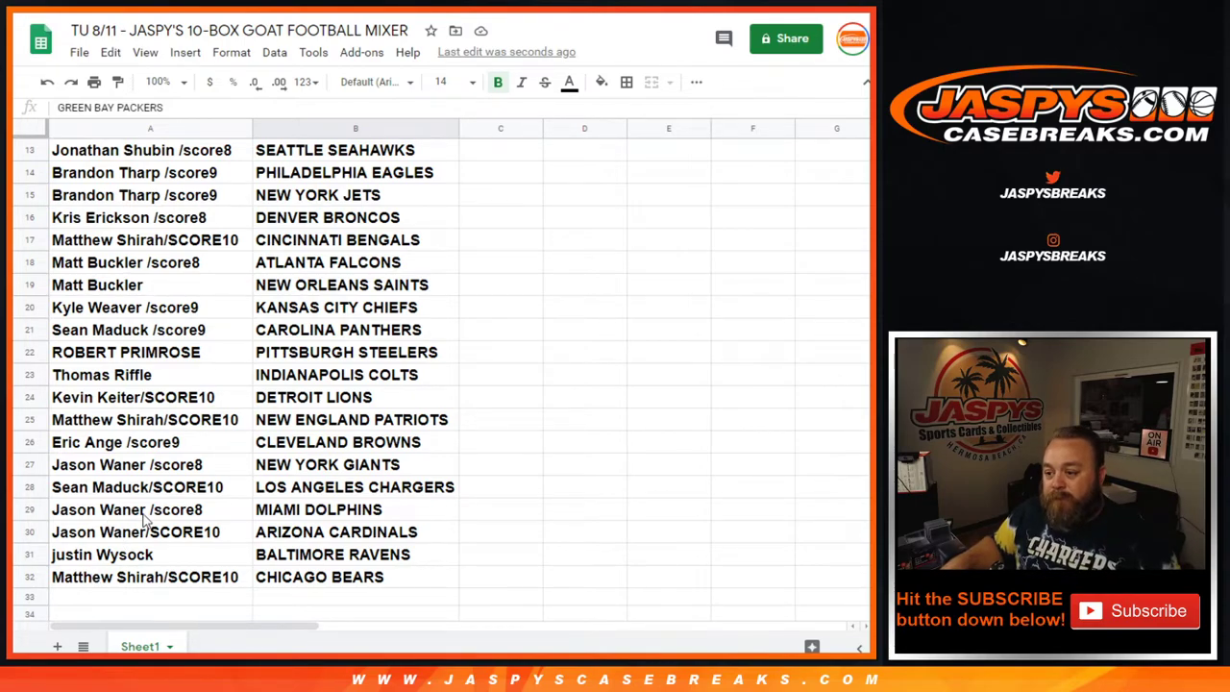
scroll(141, 429, "up", 5)
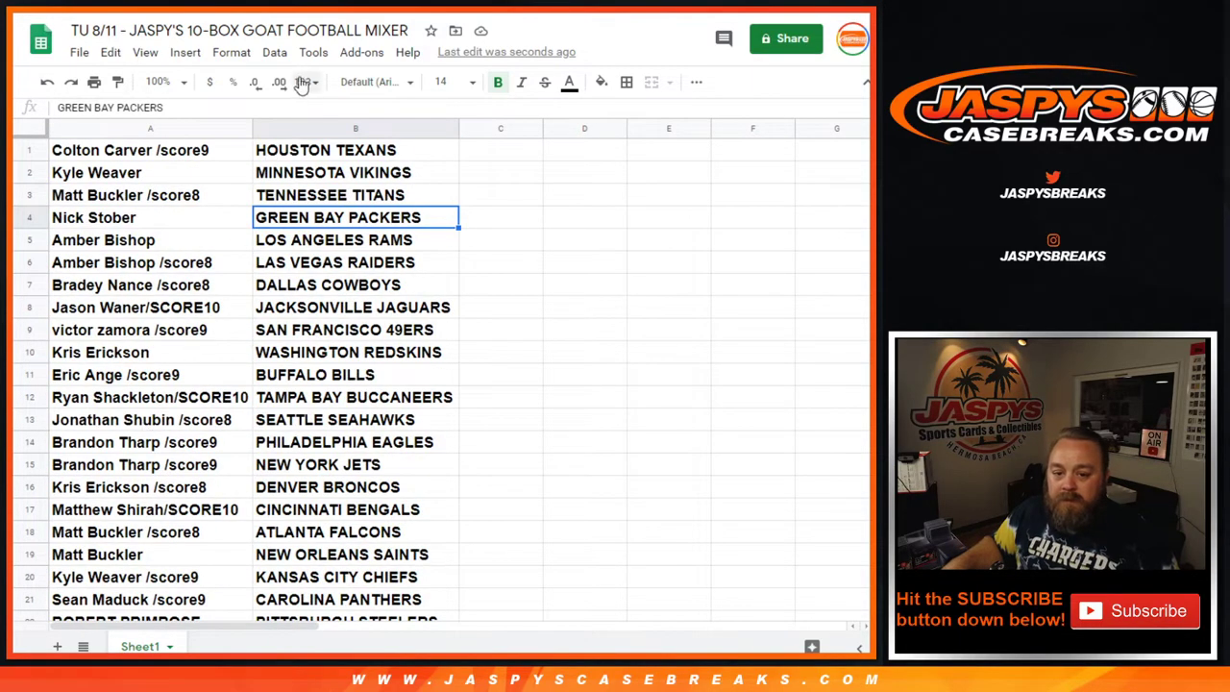
Step: Sort the sheet A to Z by the team names in column B and review the sorted pairings
left_click(332, 128)
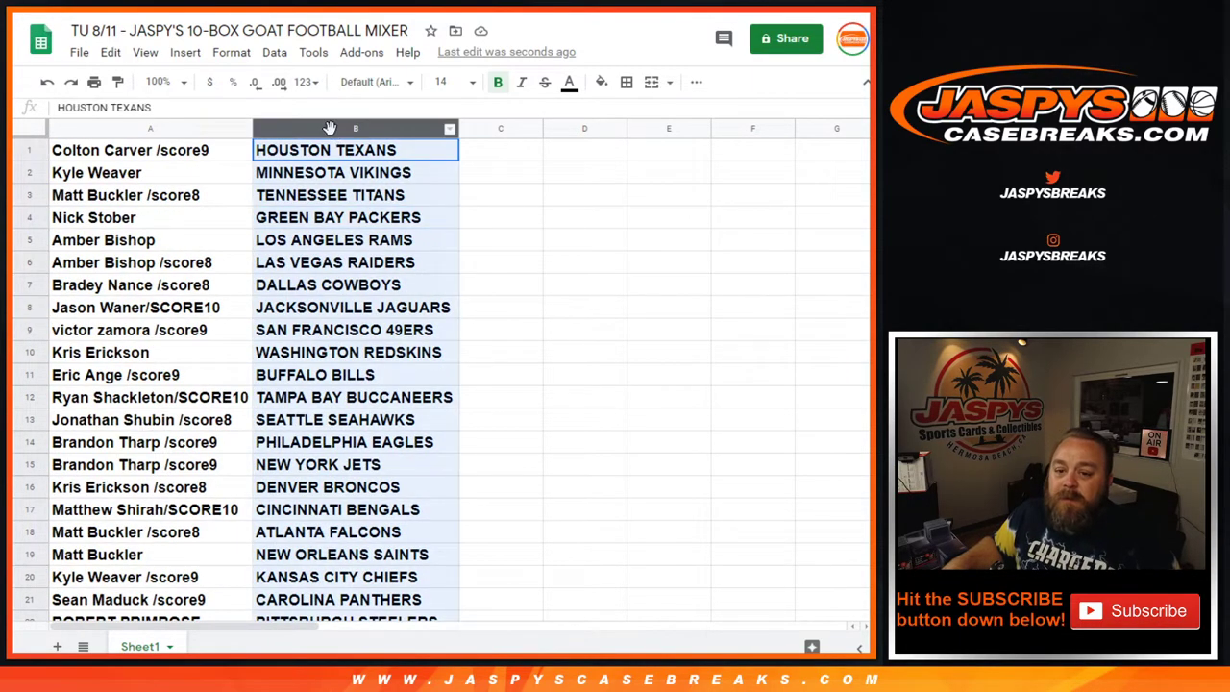
left_click(448, 128)
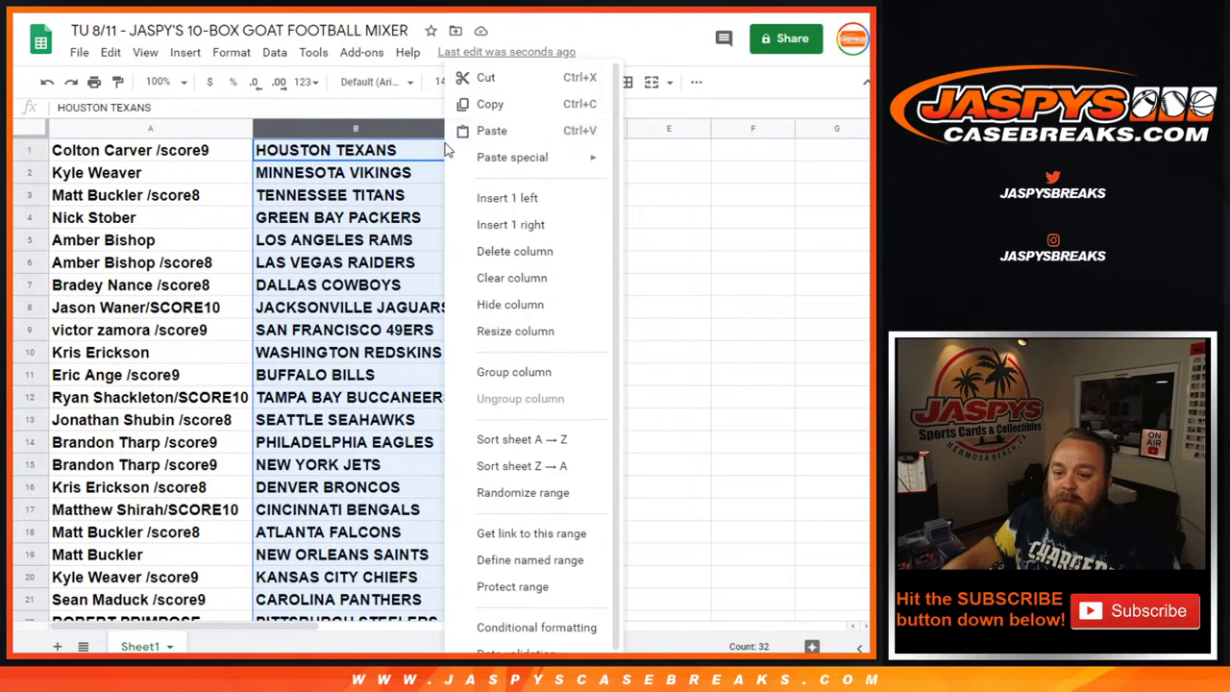
left_click(503, 439)
left_click(382, 403)
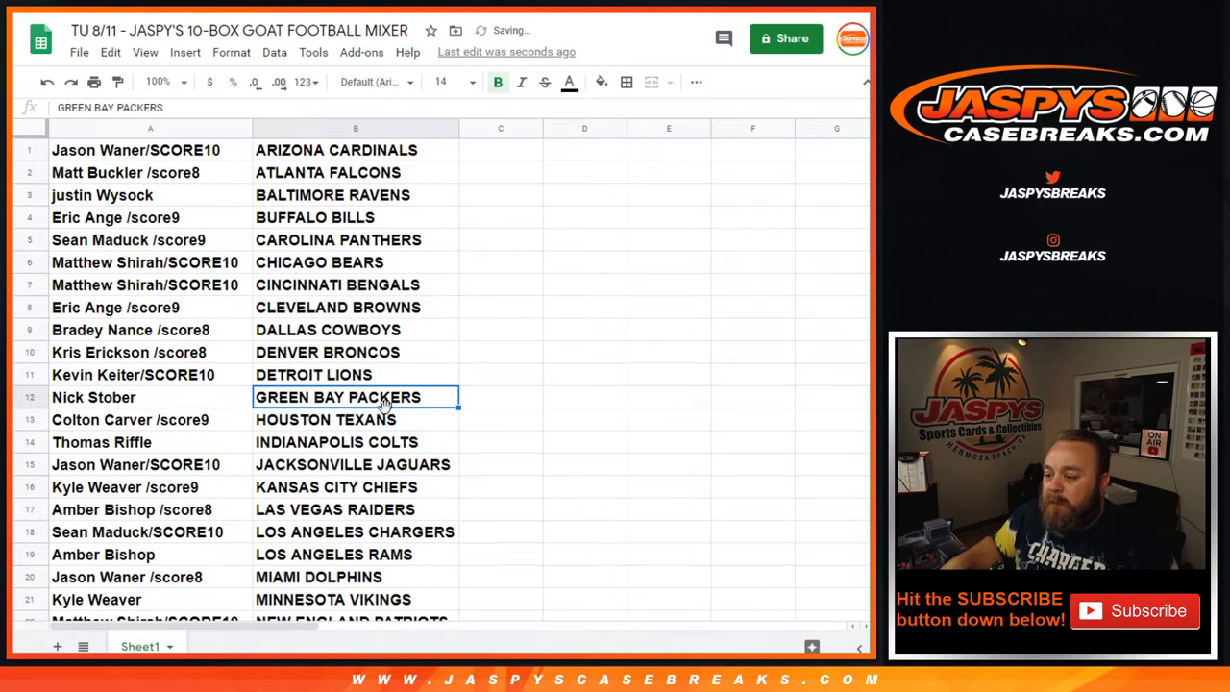
left_click(306, 424)
scroll(306, 424, "down", 5)
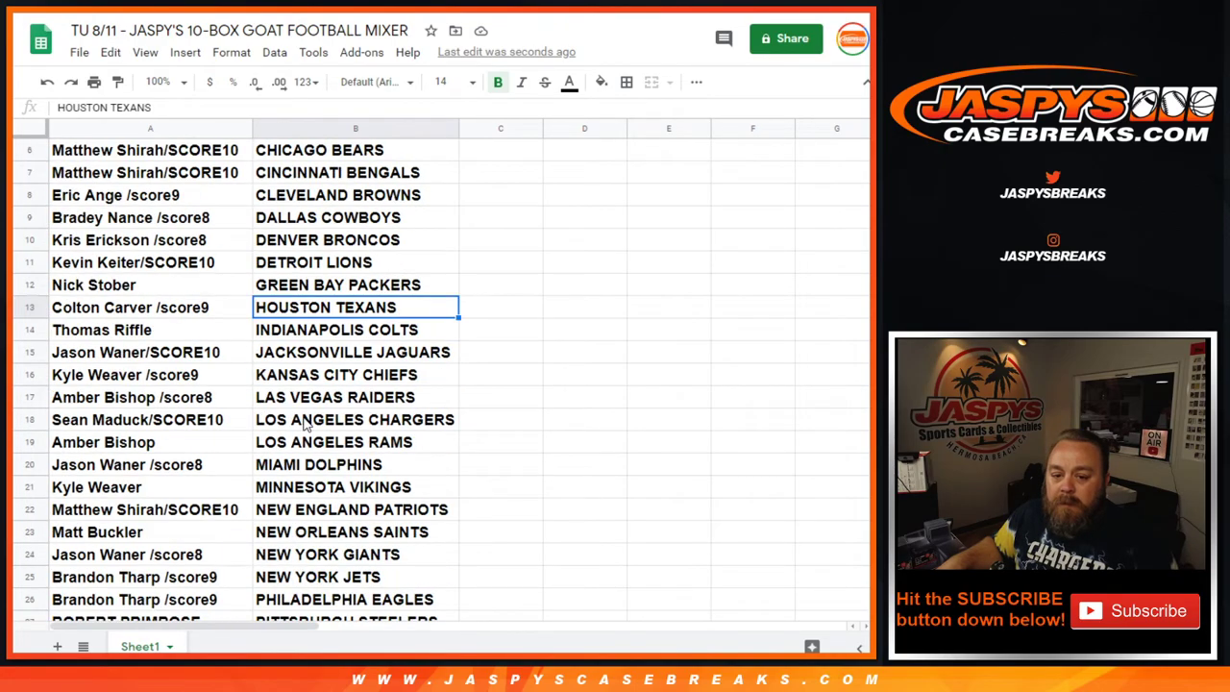
scroll(306, 423, "up", 5)
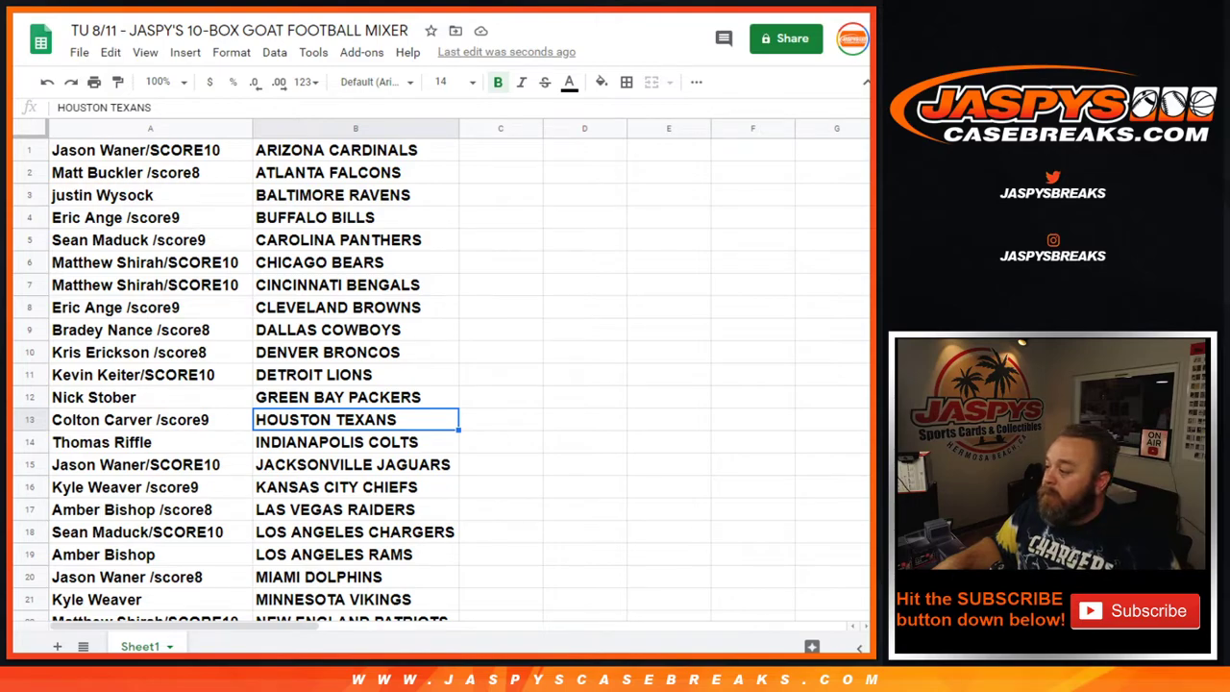
Step: Clear the participants beside Dallas Cowboys and Kansas City Chiefs, and copy the traded participant's entry from D9 into A16
left_click(150, 487)
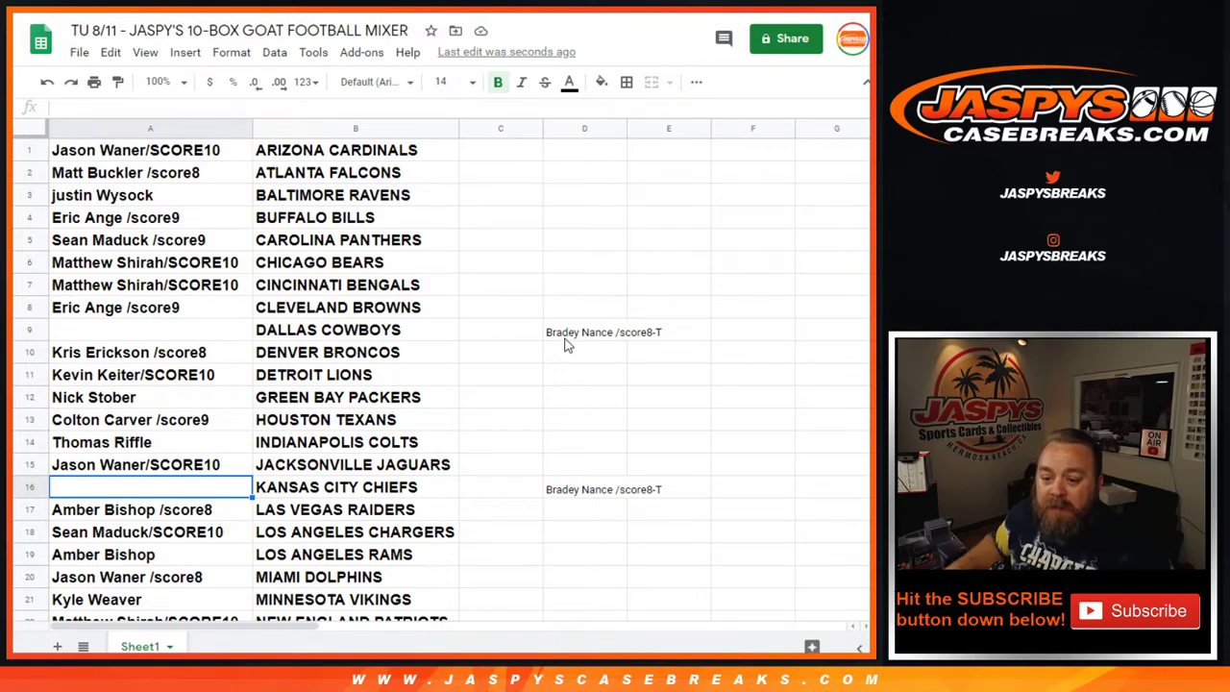
left_click(353, 336)
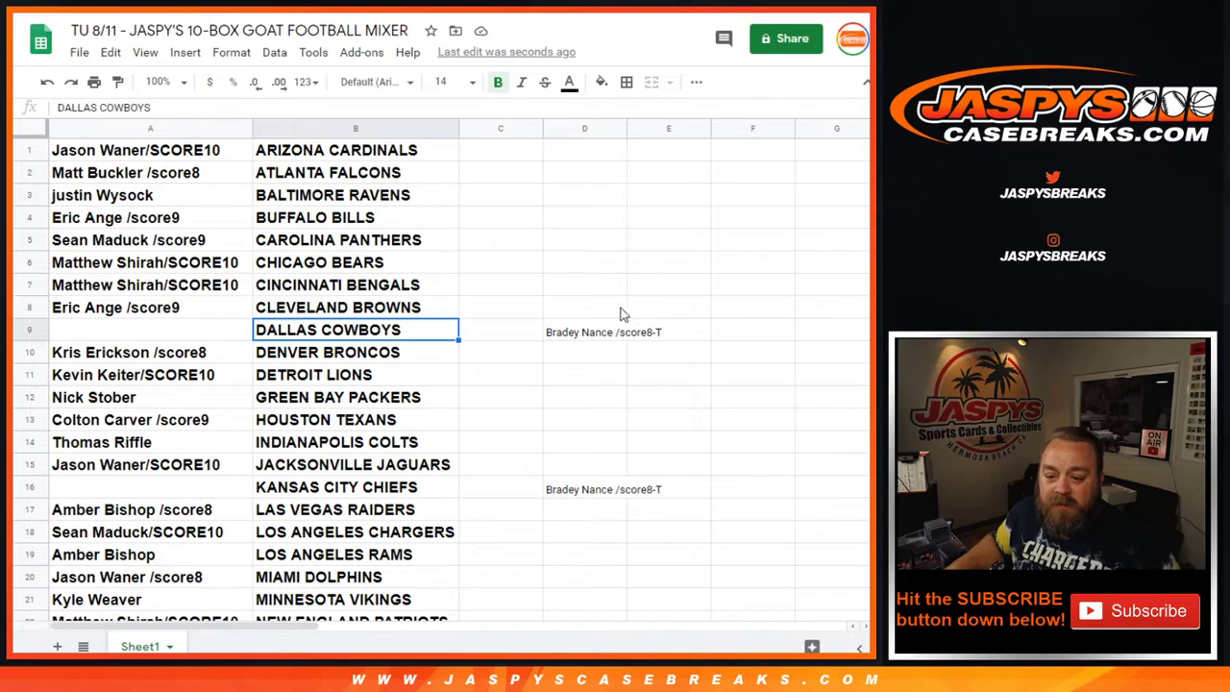
left_click(590, 334)
key("ctrl+c")
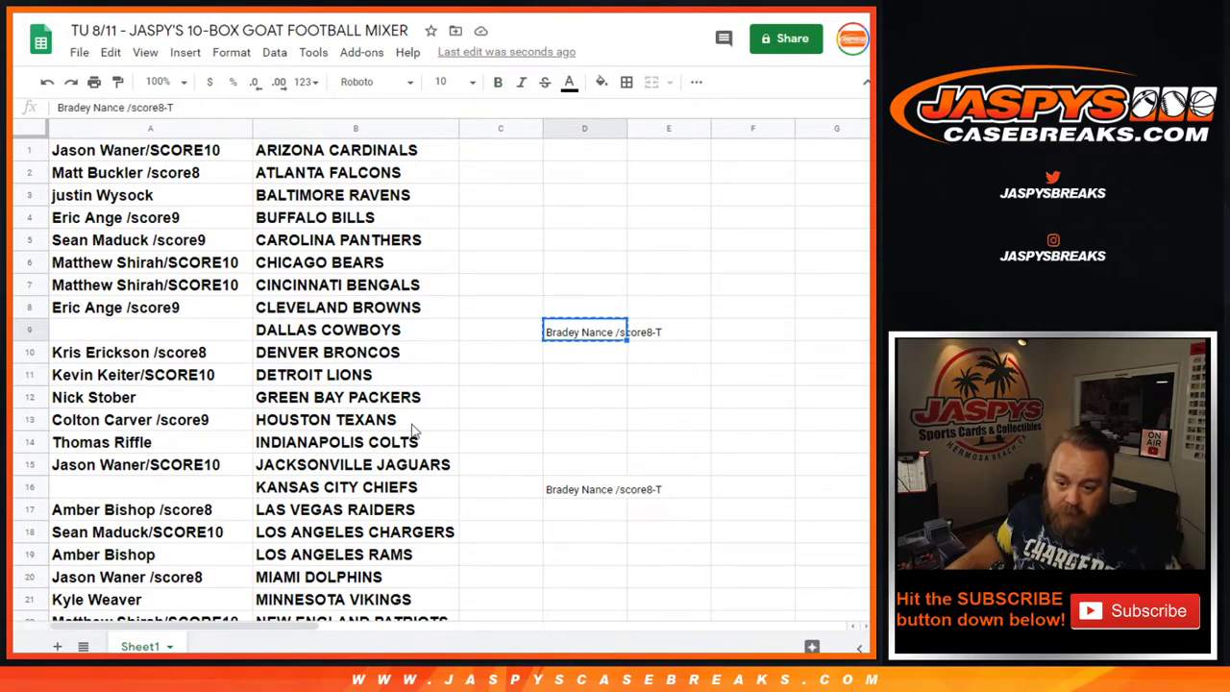
left_click(192, 490)
key("ctrl+v")
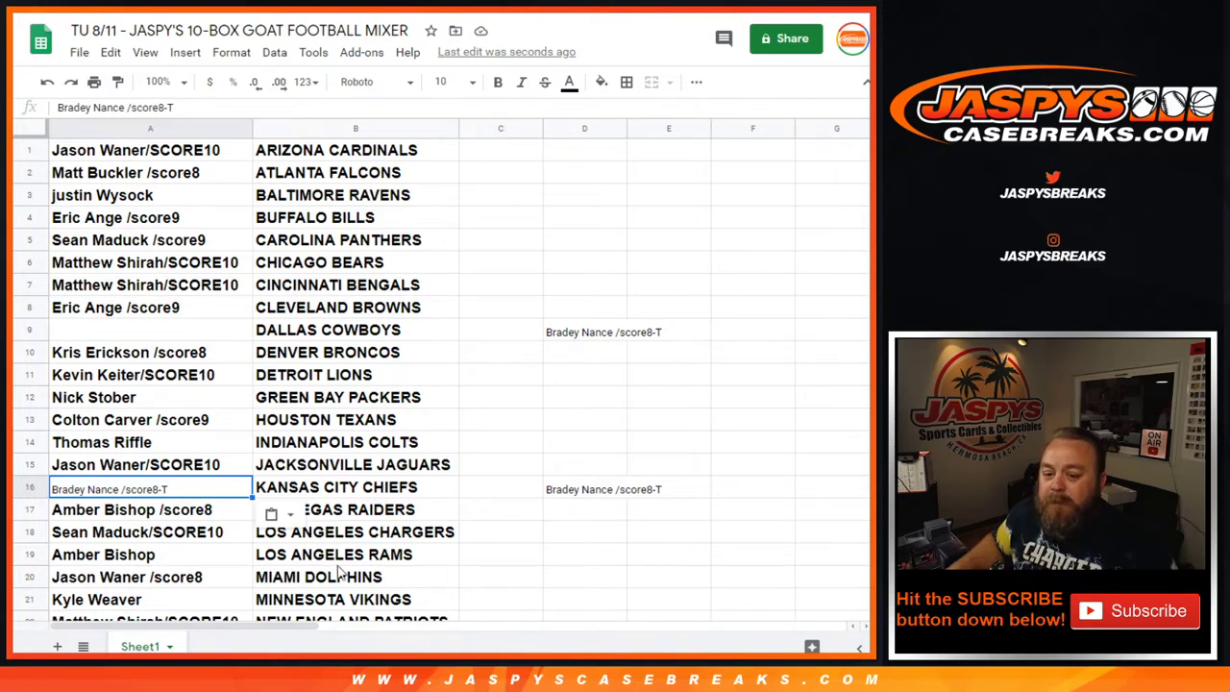
Step: Copy participant entry 20 from the randomized RANDOM.ORG participant list and paste it into A9 of the spreadsheet, beside Dallas Cowboys
left_click(195, 336)
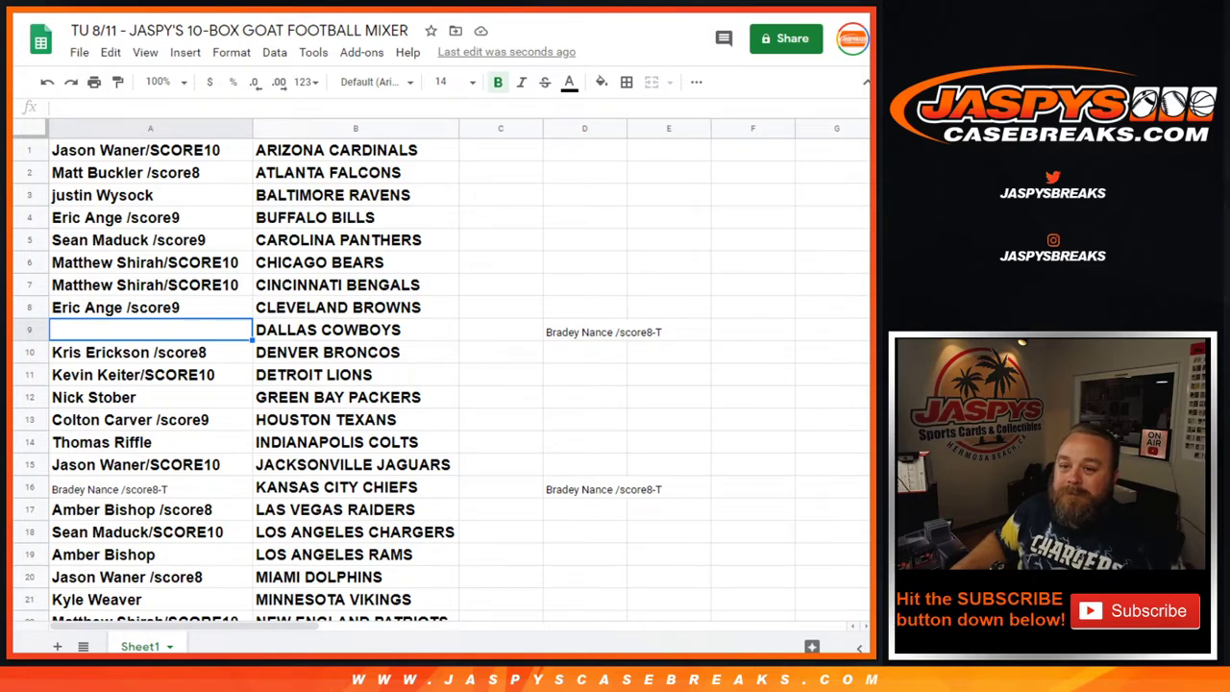
key("alt+Tab")
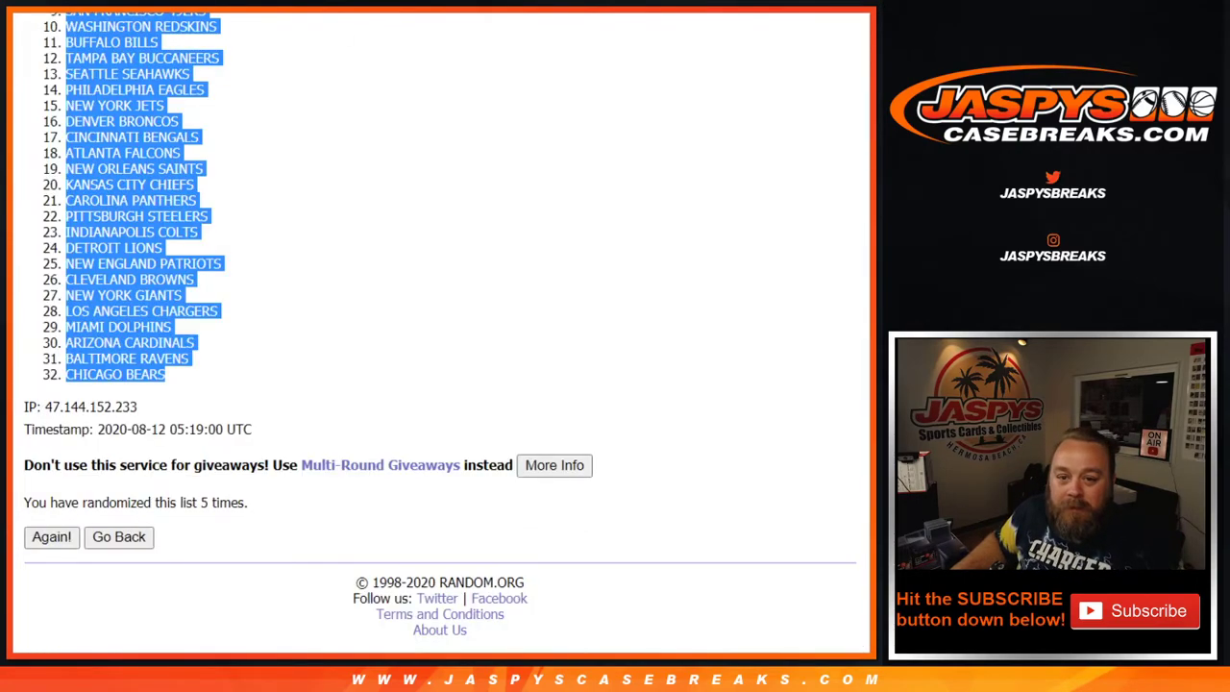
key("alt+Tab")
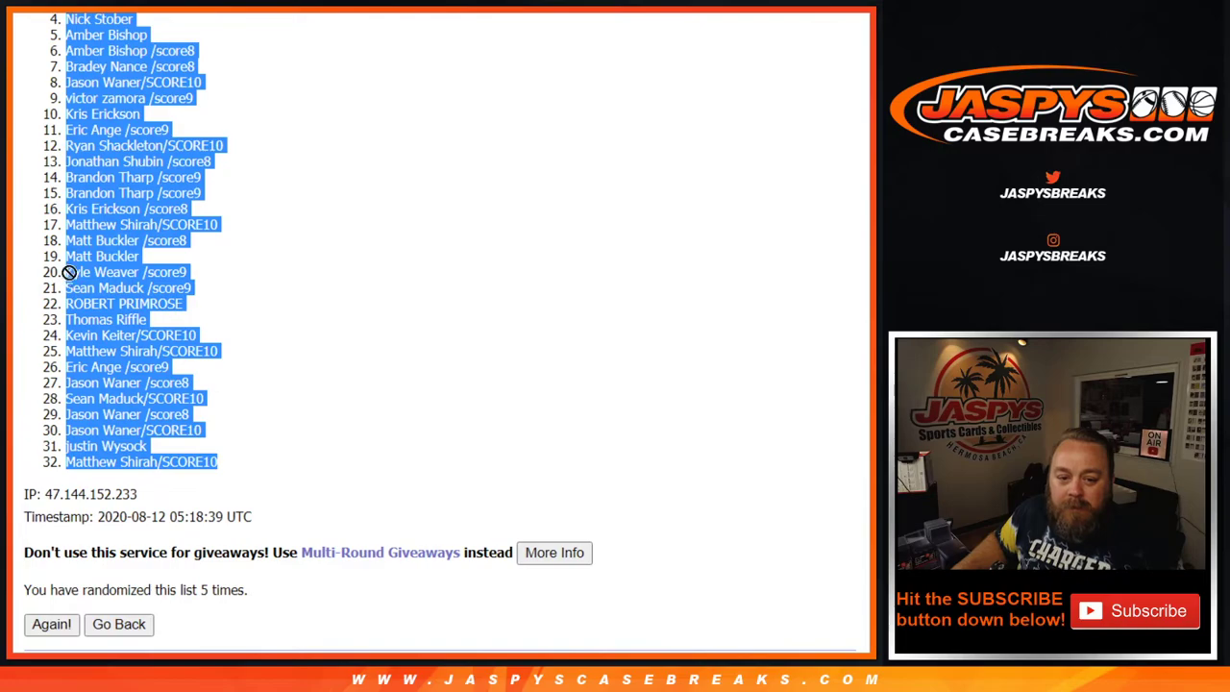
left_click(153, 269)
left_click_drag(181, 272, 85, 272)
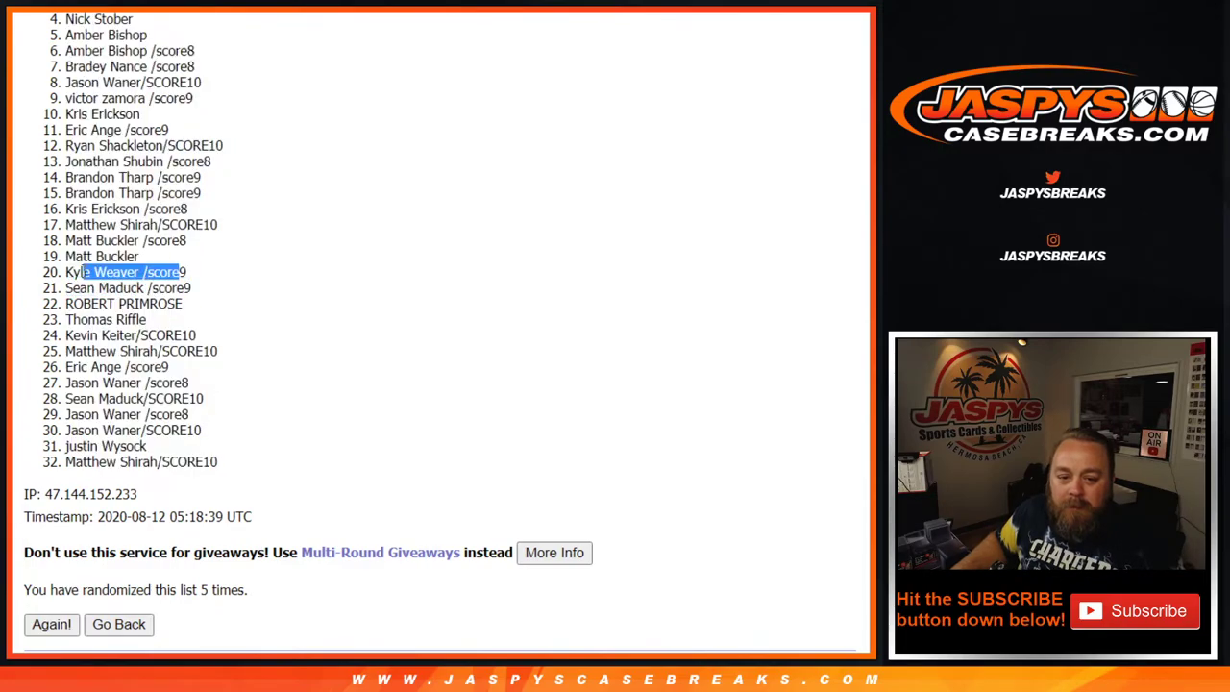
left_click_drag(192, 272, 77, 272)
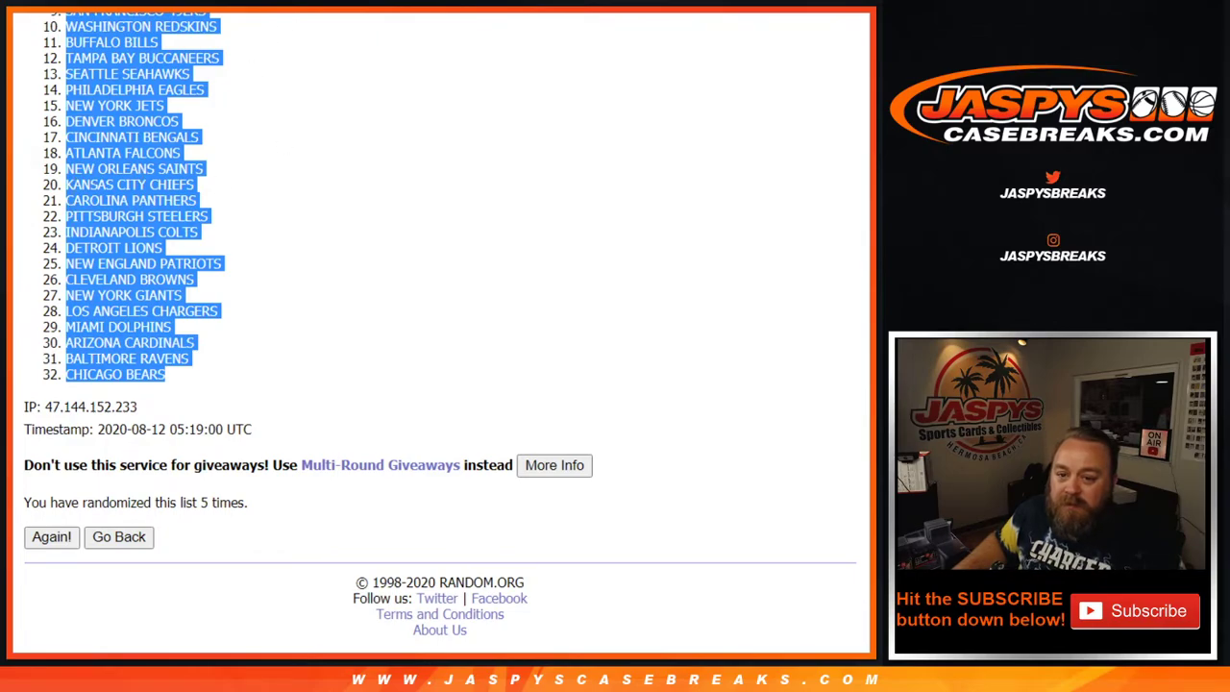
key("ctrl+Tab")
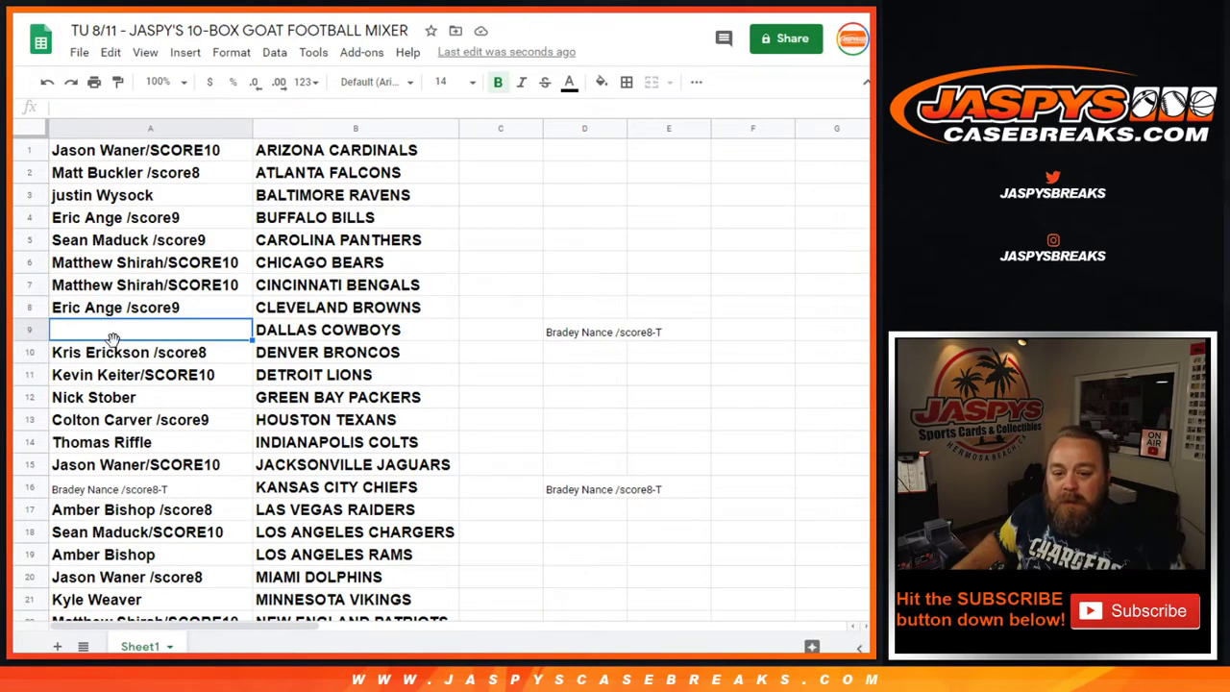
key("ctrl+v")
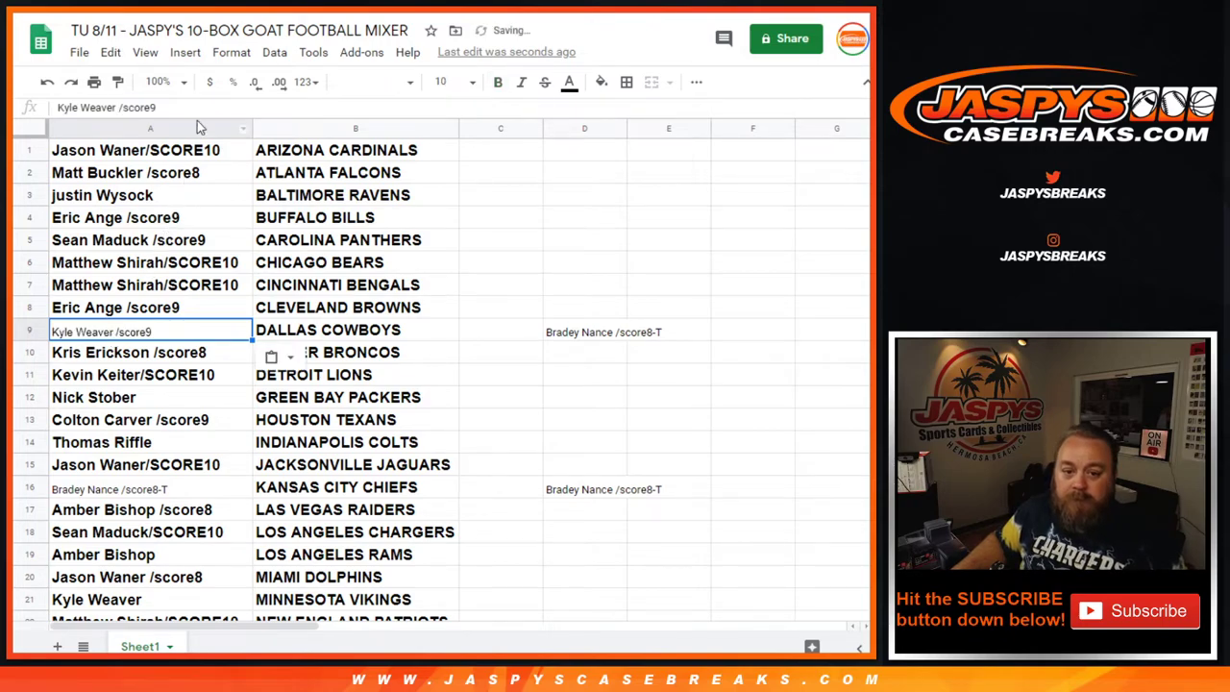
Step: Append "-T" to the participant entry in A9 to mark it as traded
key("Return")
type("-")
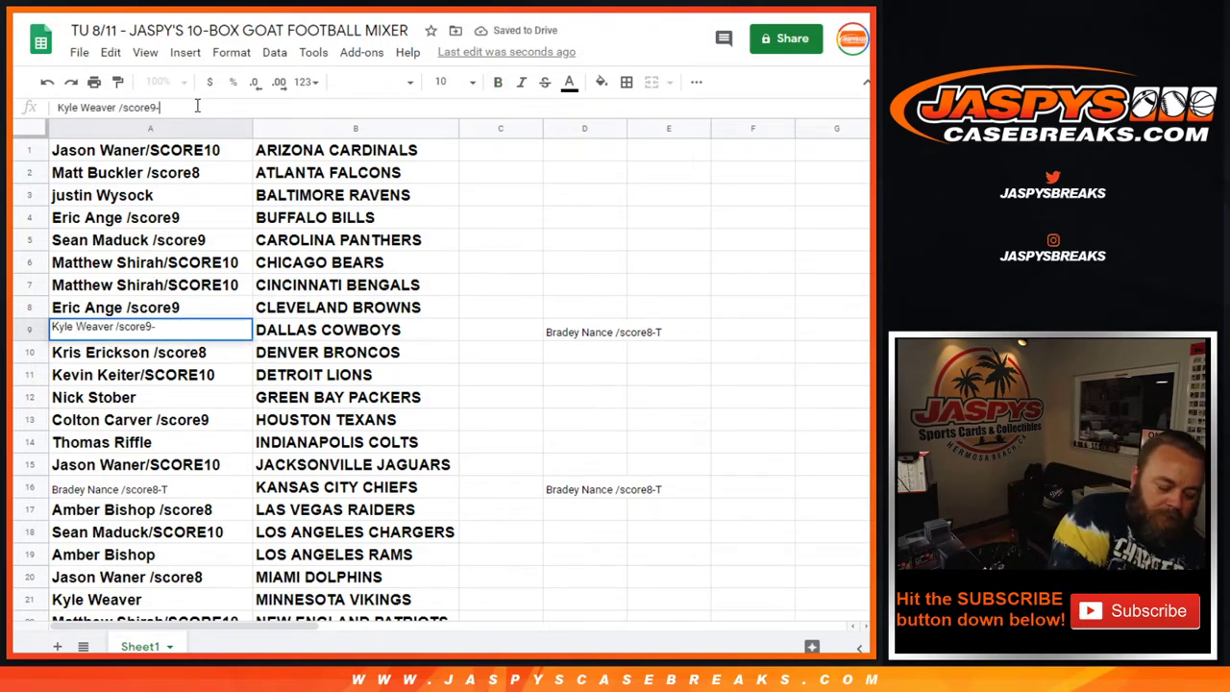
type("T")
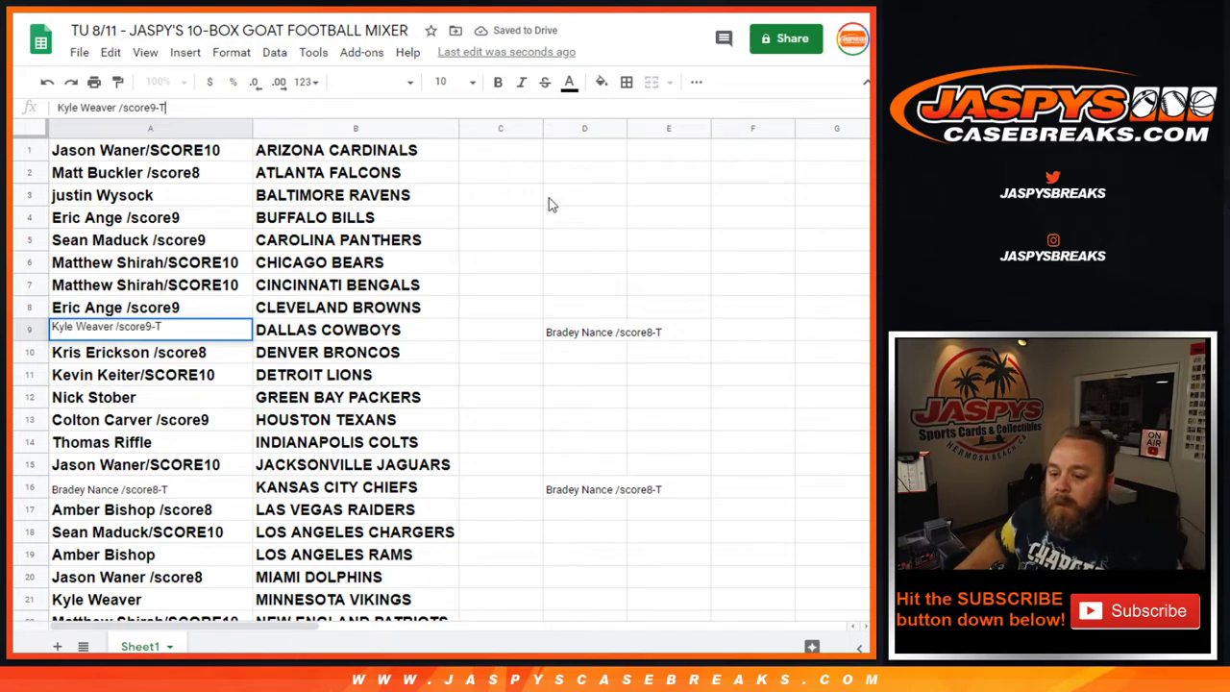
left_click(92, 492)
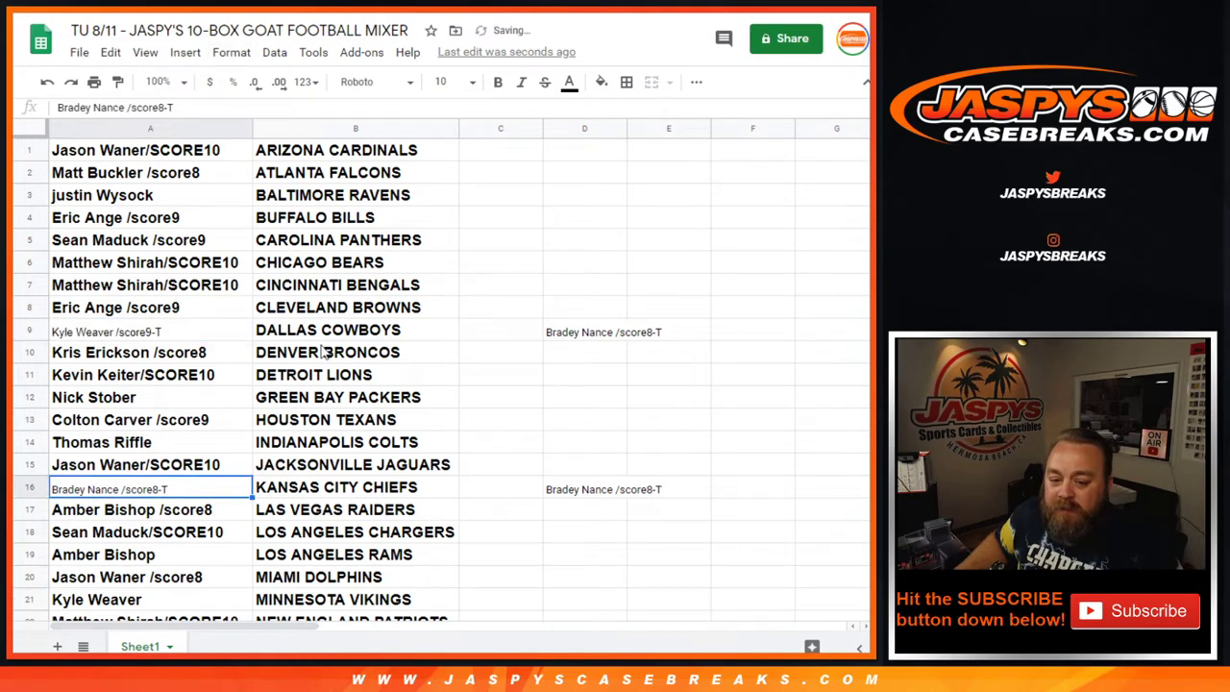
Step: Delete the leftover trade entries in cells D9 and D16
left_click(573, 334)
key("Delete")
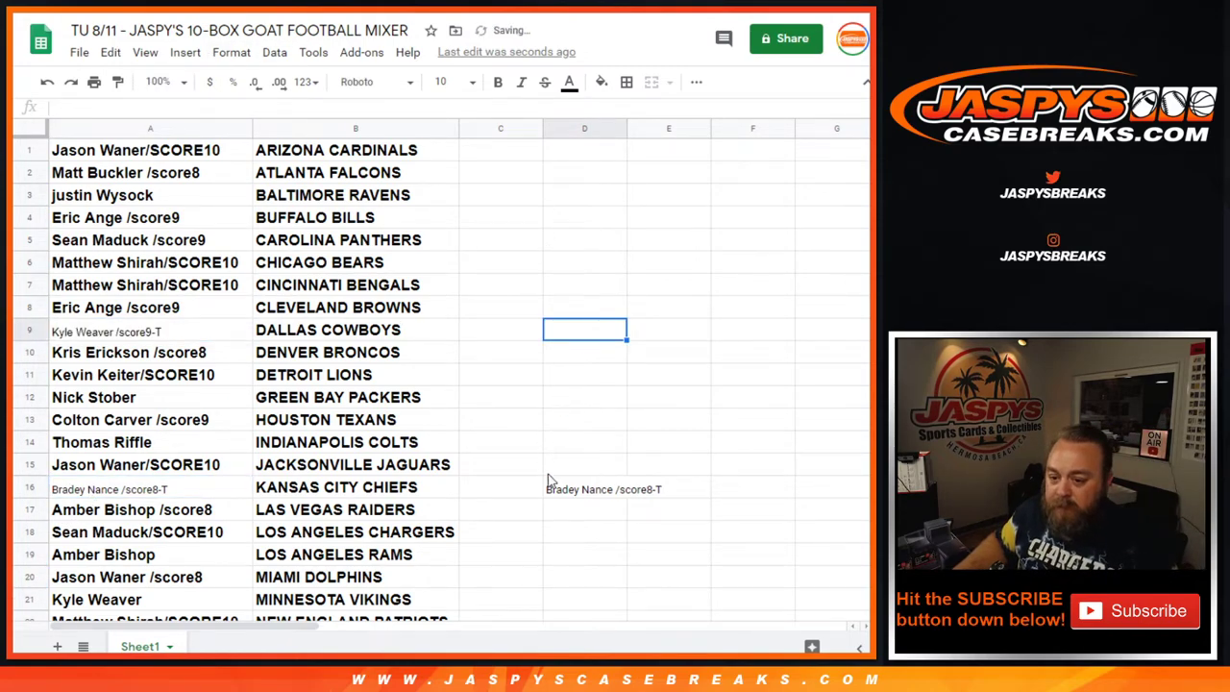
left_click(552, 485)
key("Delete")
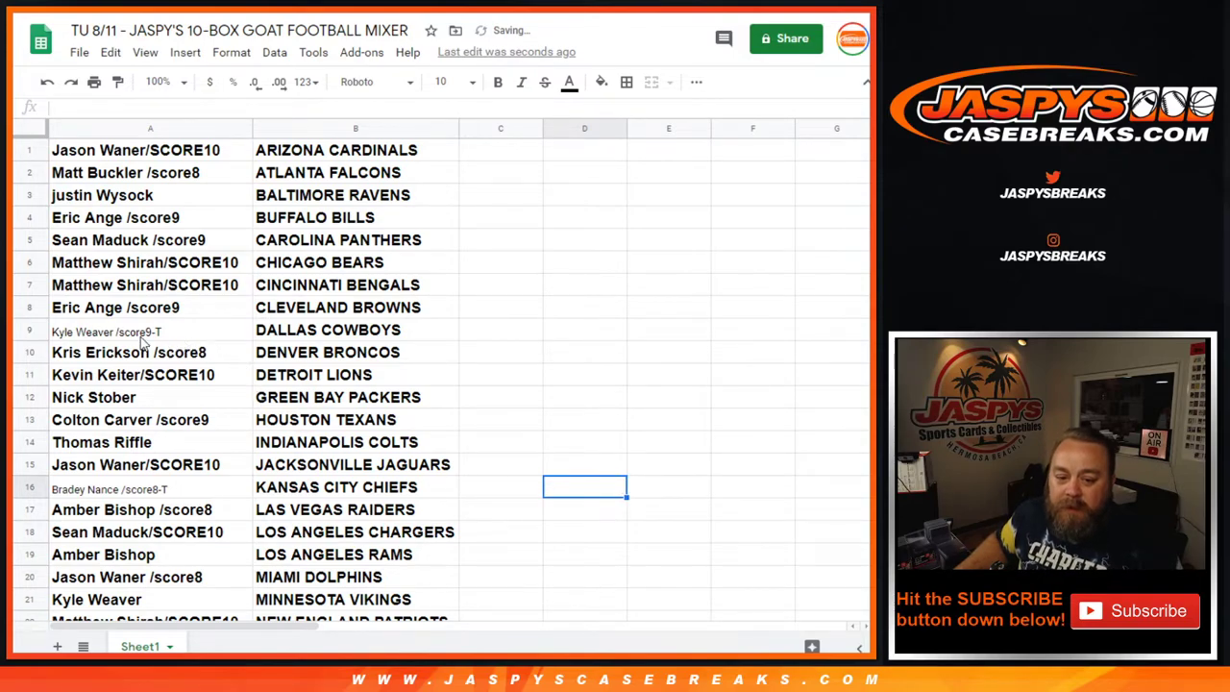
Step: Reapply bold, size 14 and the Default (Arial) font to the whole sheet so the traded entries match
left_click(34, 134)
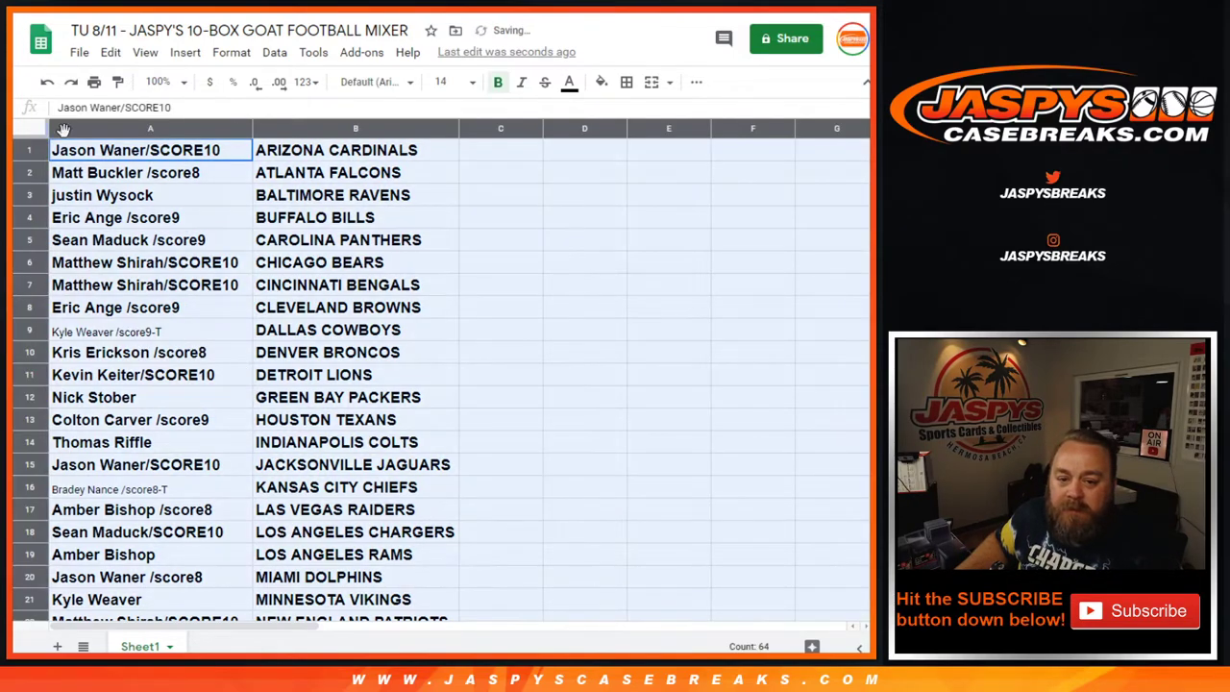
left_click(499, 85)
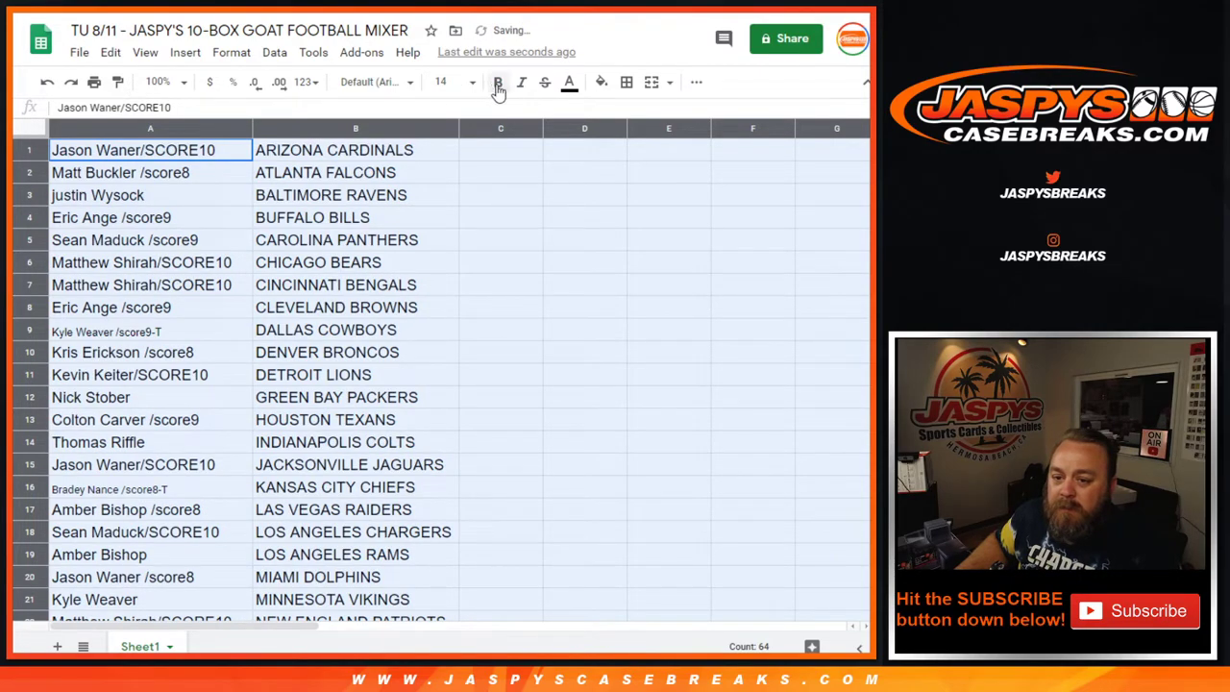
left_click(499, 86)
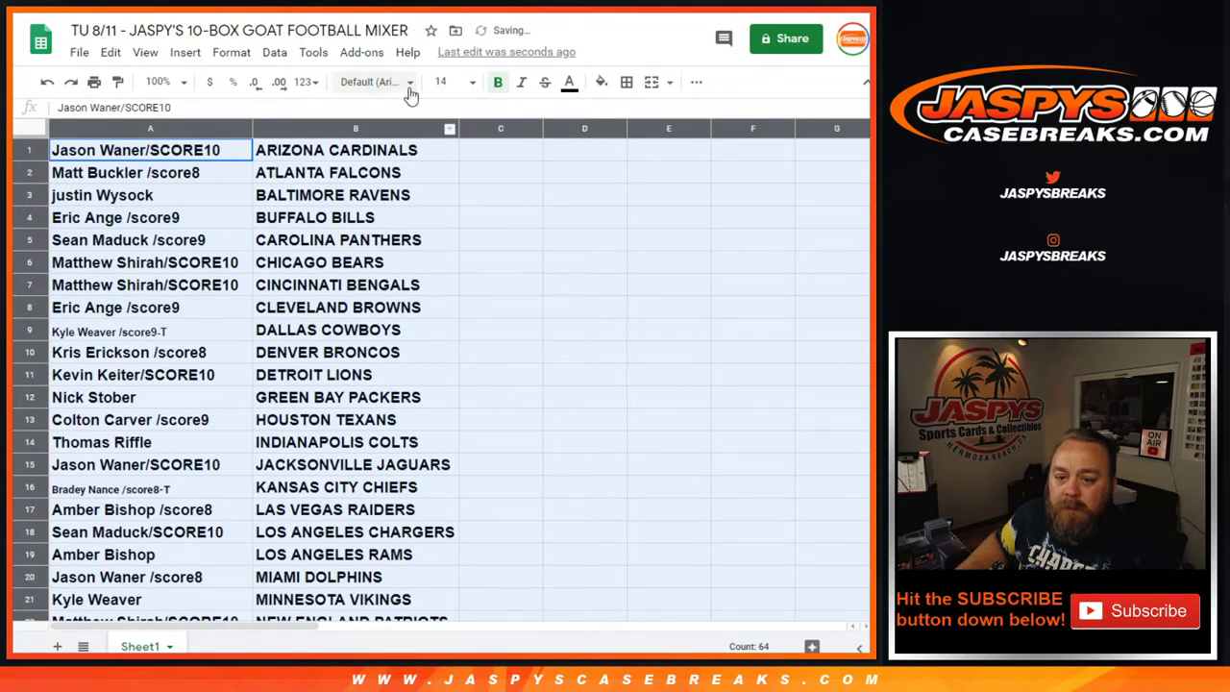
left_click(471, 82)
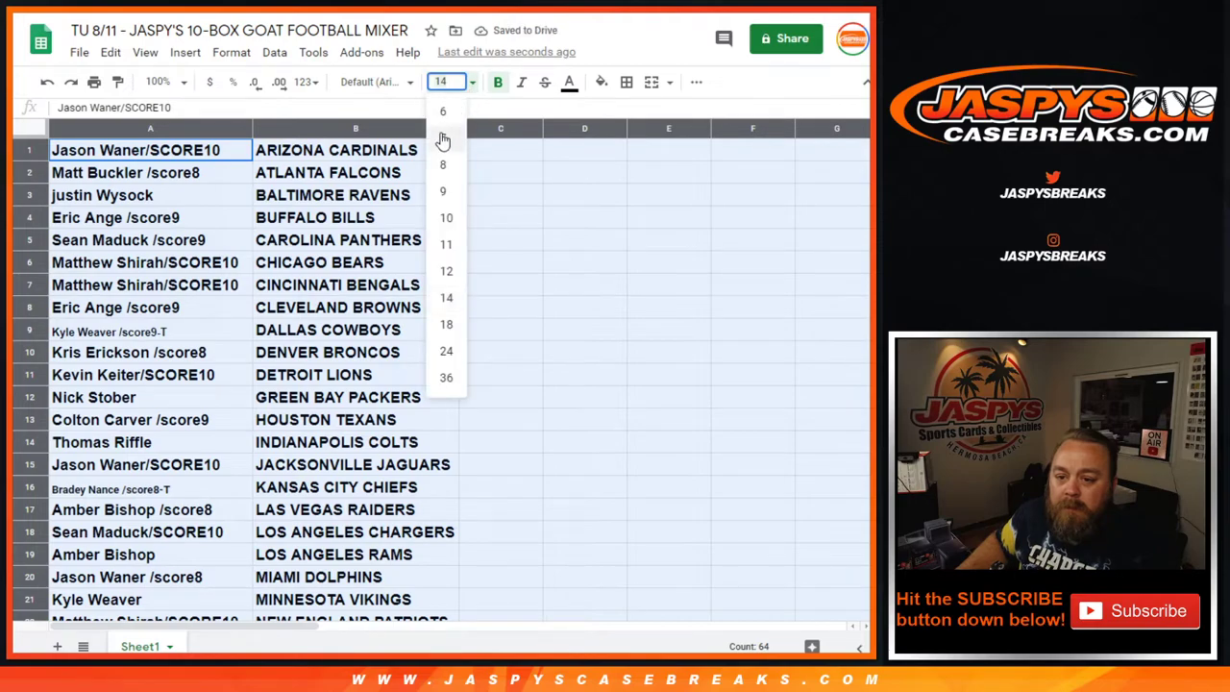
left_click(445, 298)
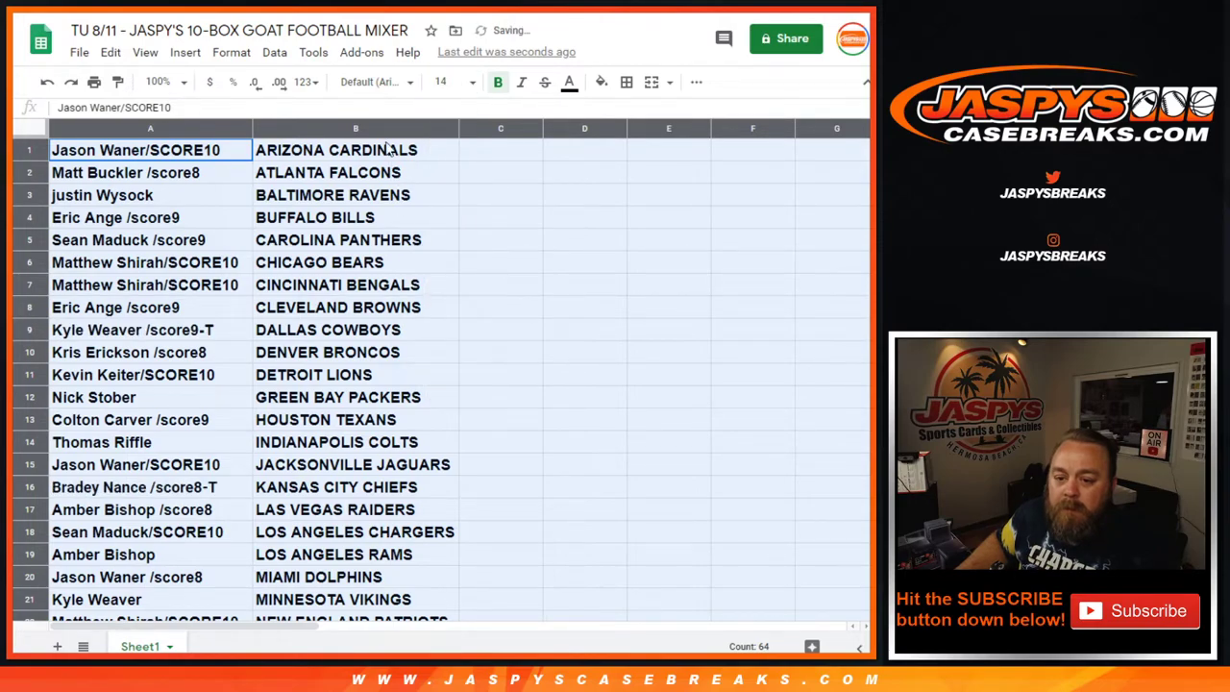
left_click(375, 83)
left_click(376, 180)
left_click(212, 332)
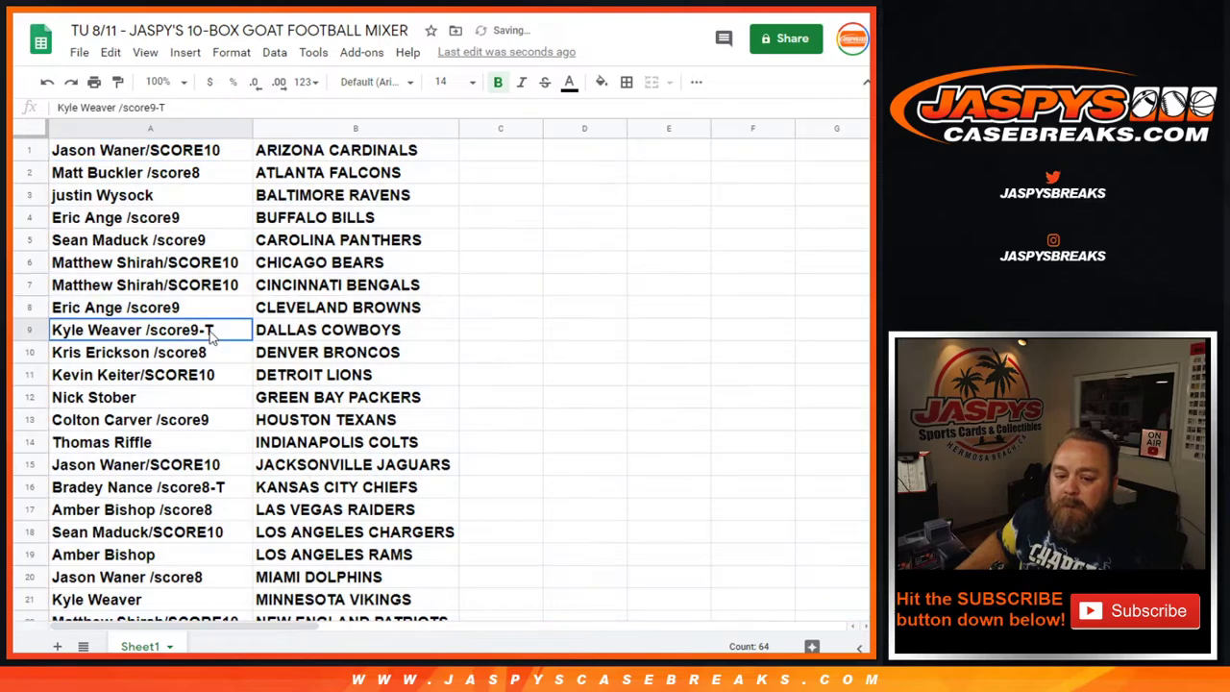
Step: Set up printing of the current sheet in portrait orientation with the workbook title in the header, and send it to print
left_click(79, 52)
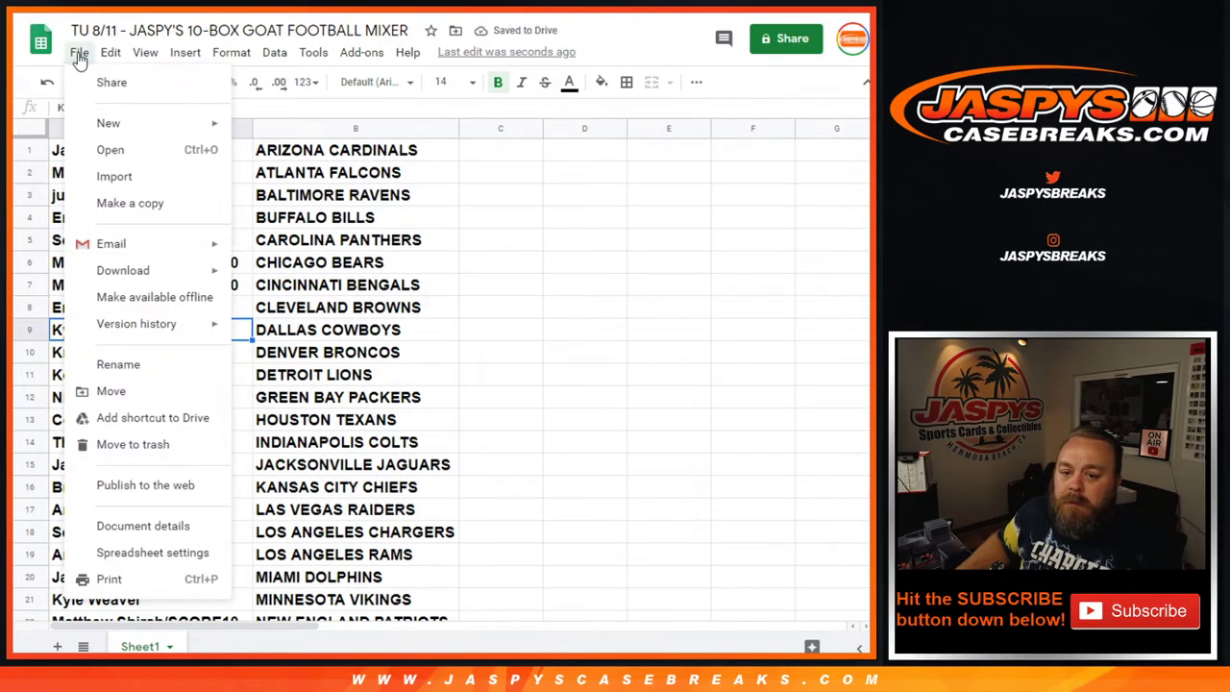
left_click(112, 579)
left_click(765, 236)
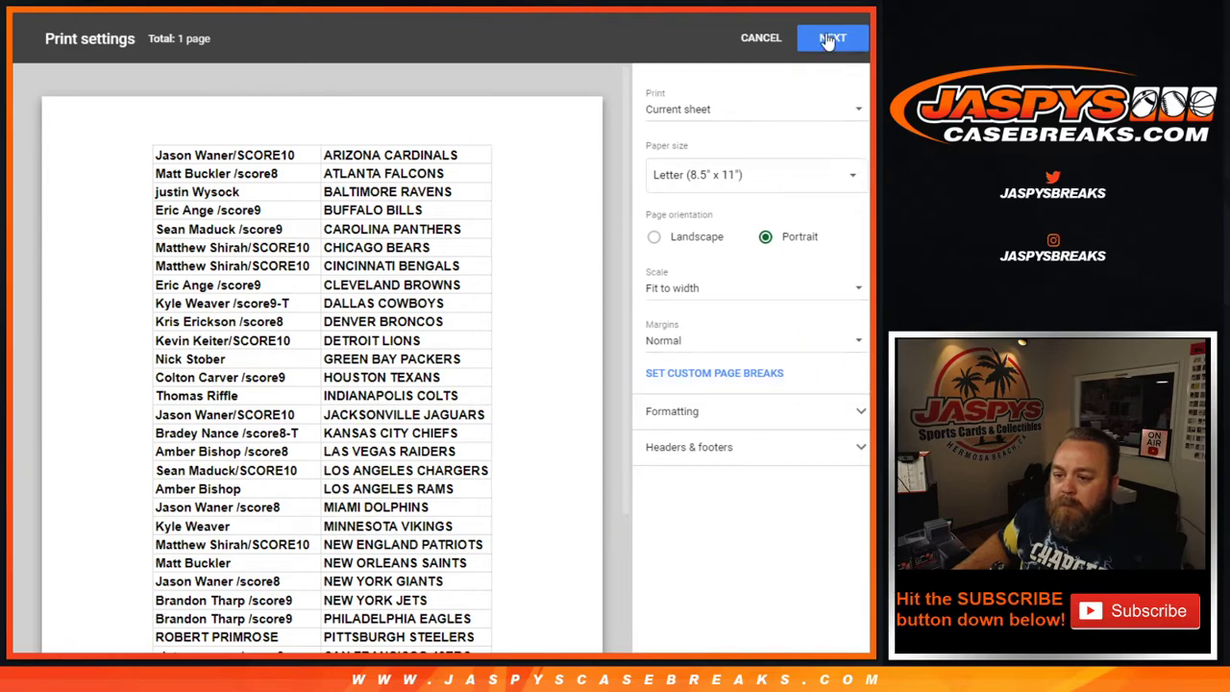
left_click(732, 455)
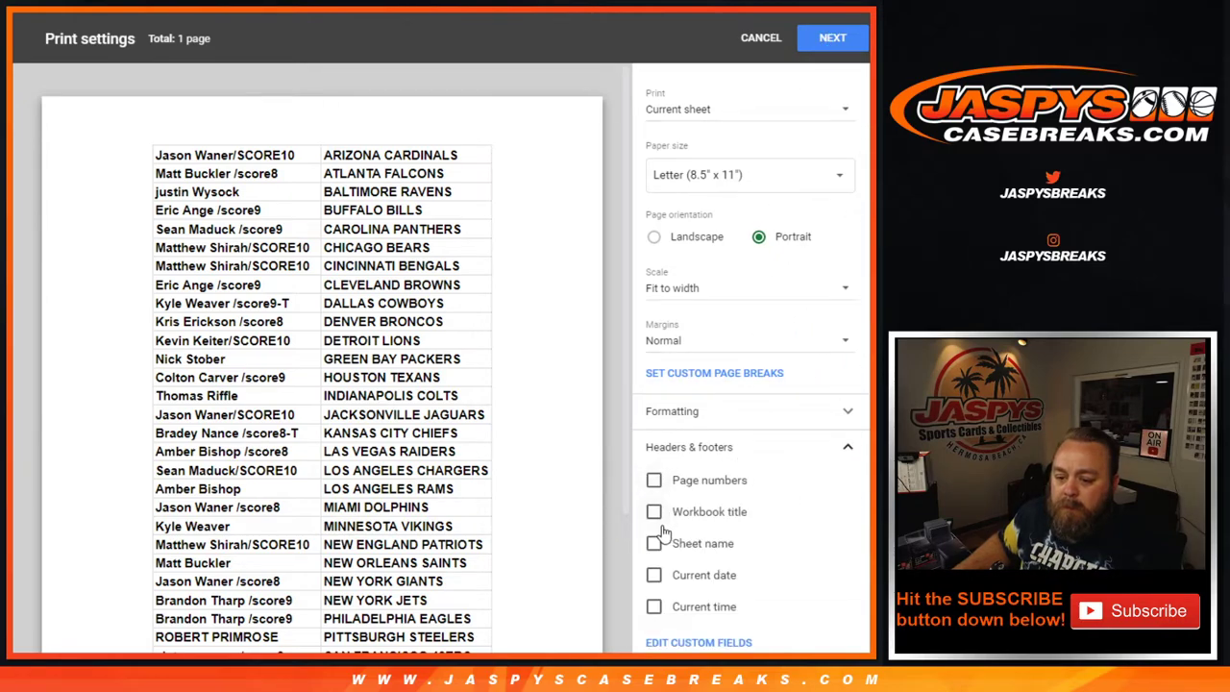
left_click(655, 512)
left_click(846, 43)
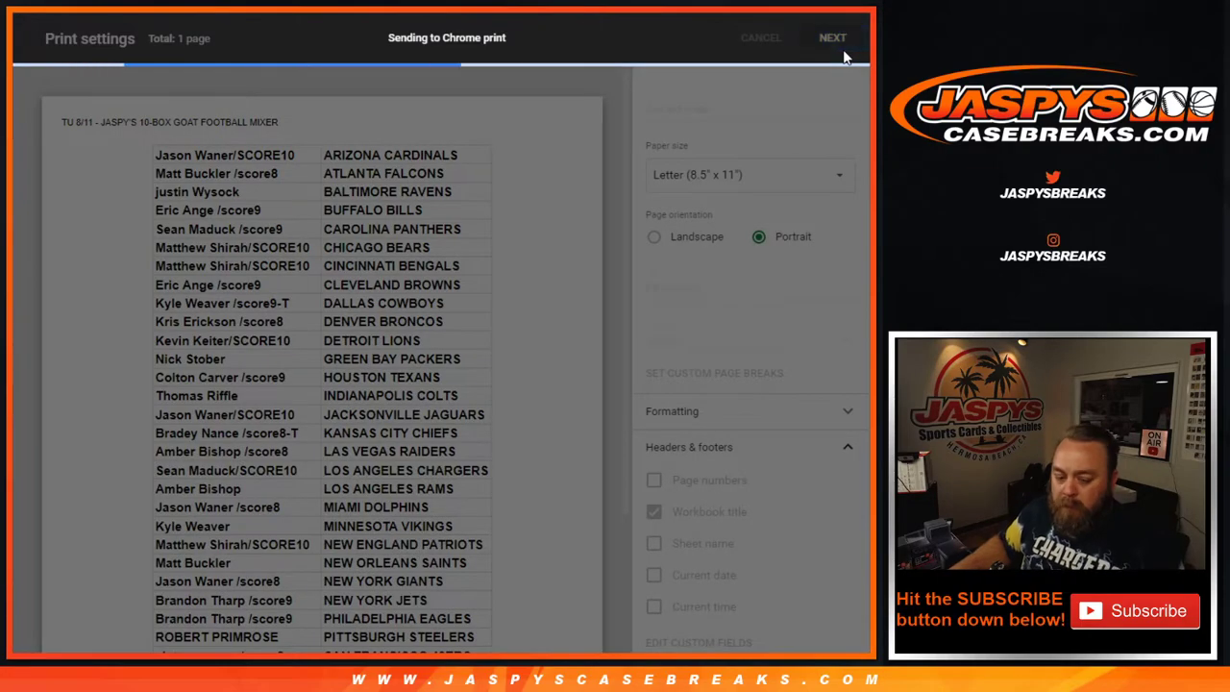